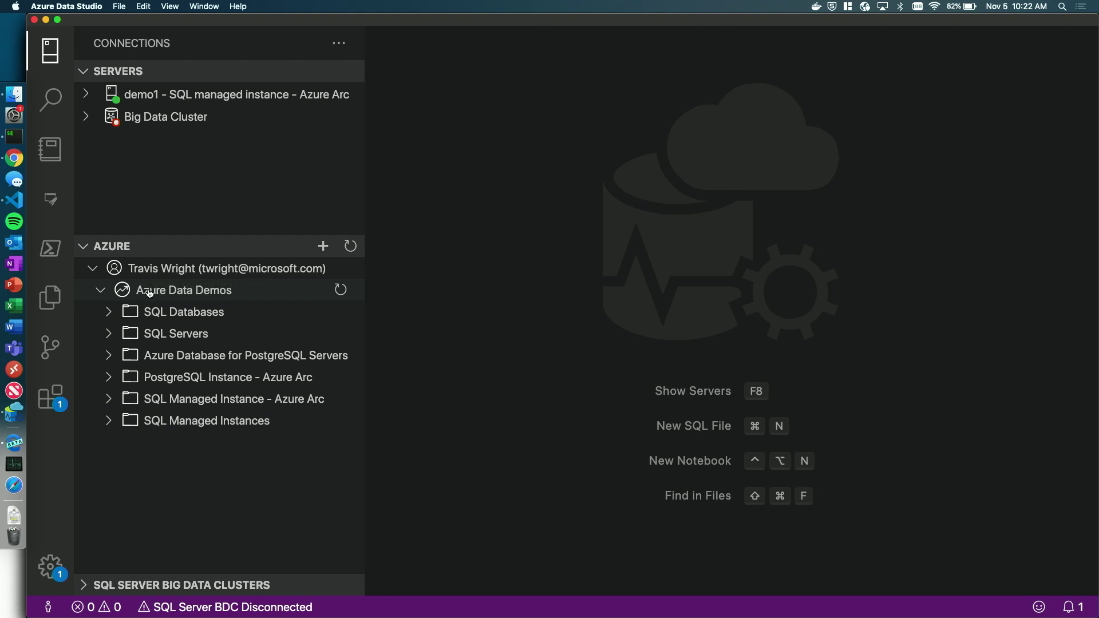
Expand SQL Databases, SQL Servers, SQL Managed Instances and both Azure Arc categories in the Azure tree
click(110, 314)
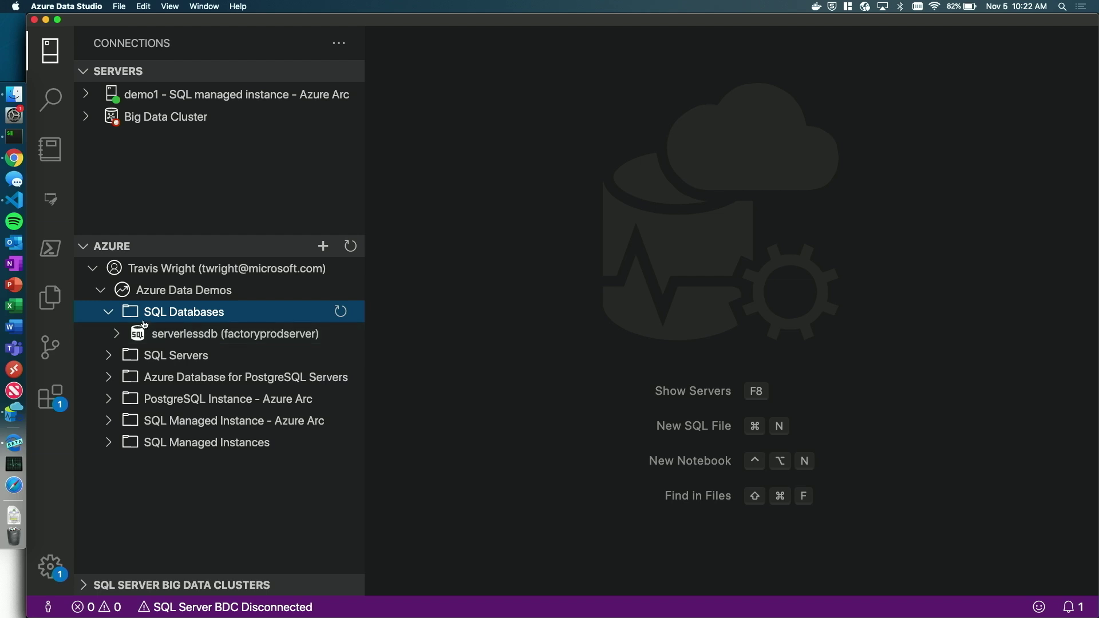
click(110, 355)
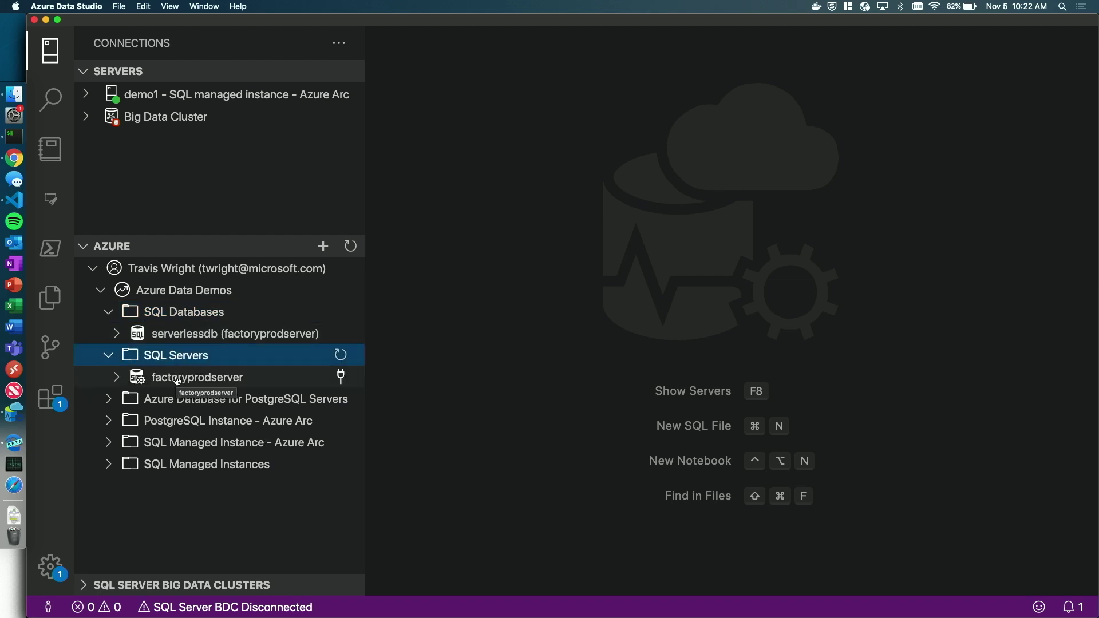
click(110, 464)
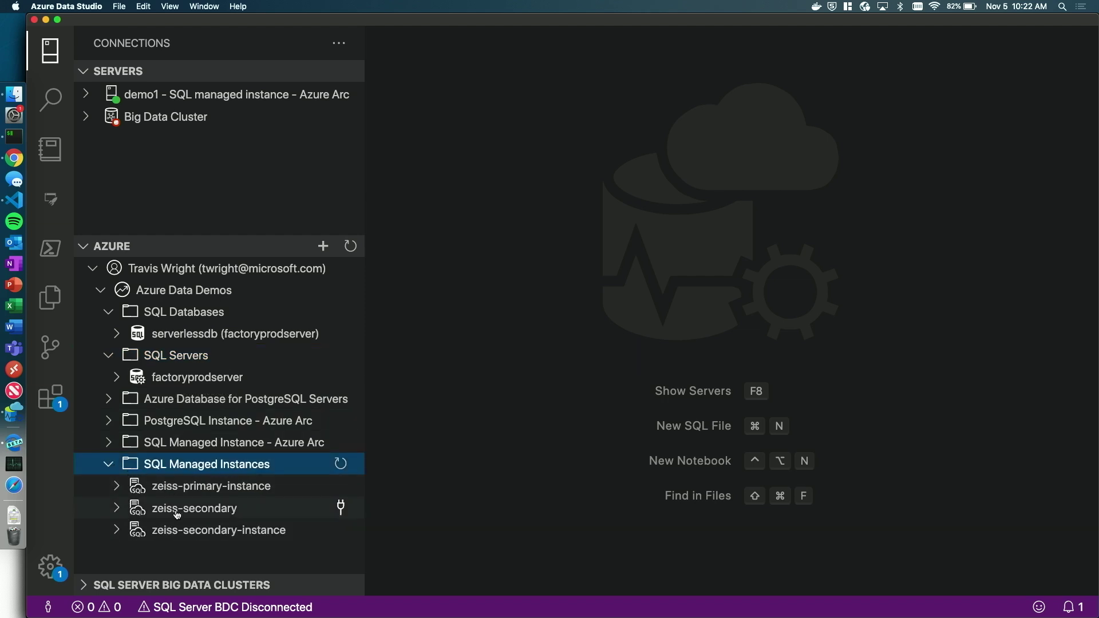
click(110, 442)
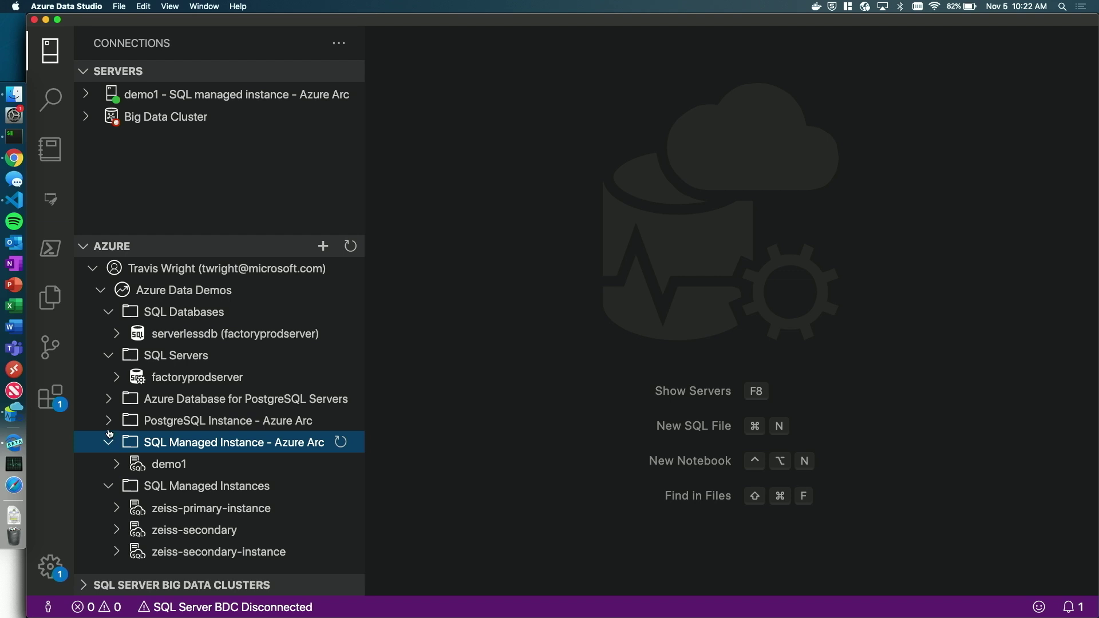
click(109, 421)
scroll(152, 448, down, 1)
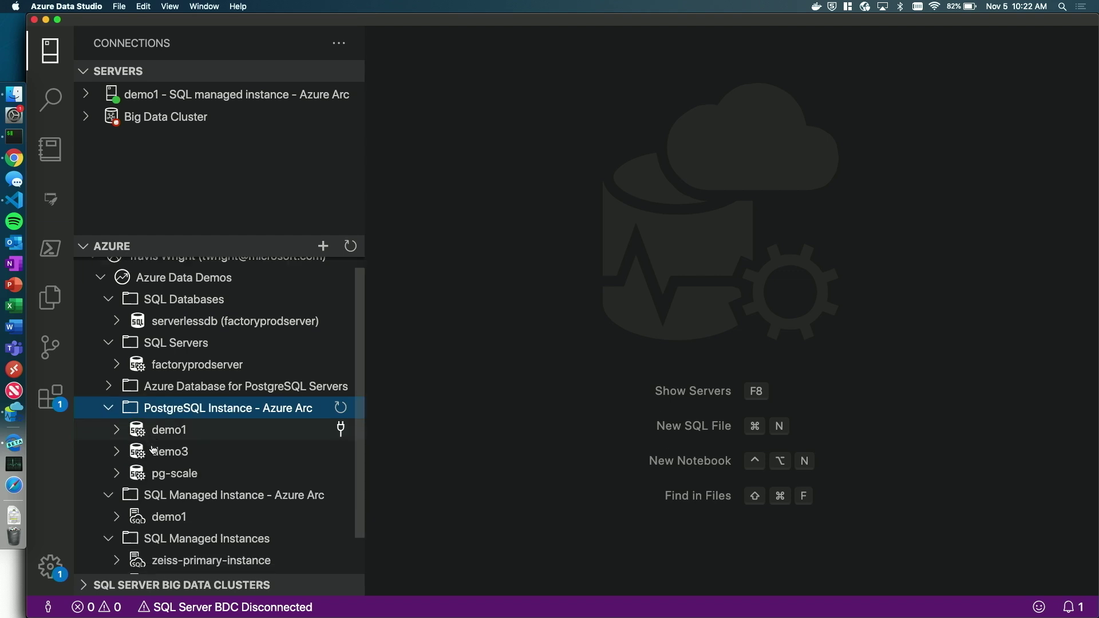
scroll(152, 449, down, 2)
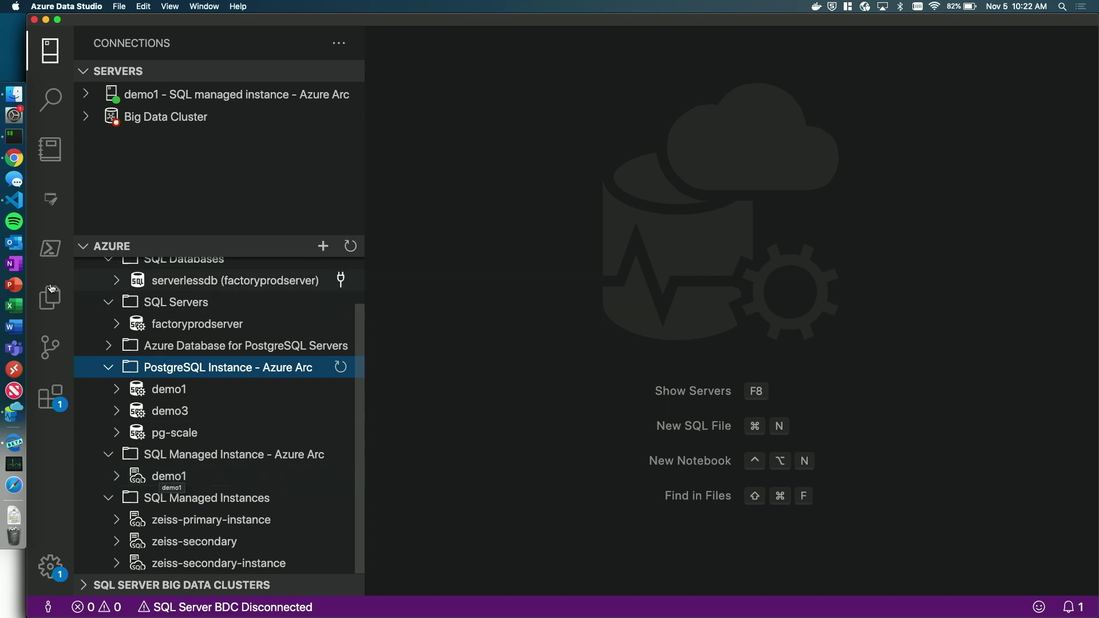
right_click(142, 105)
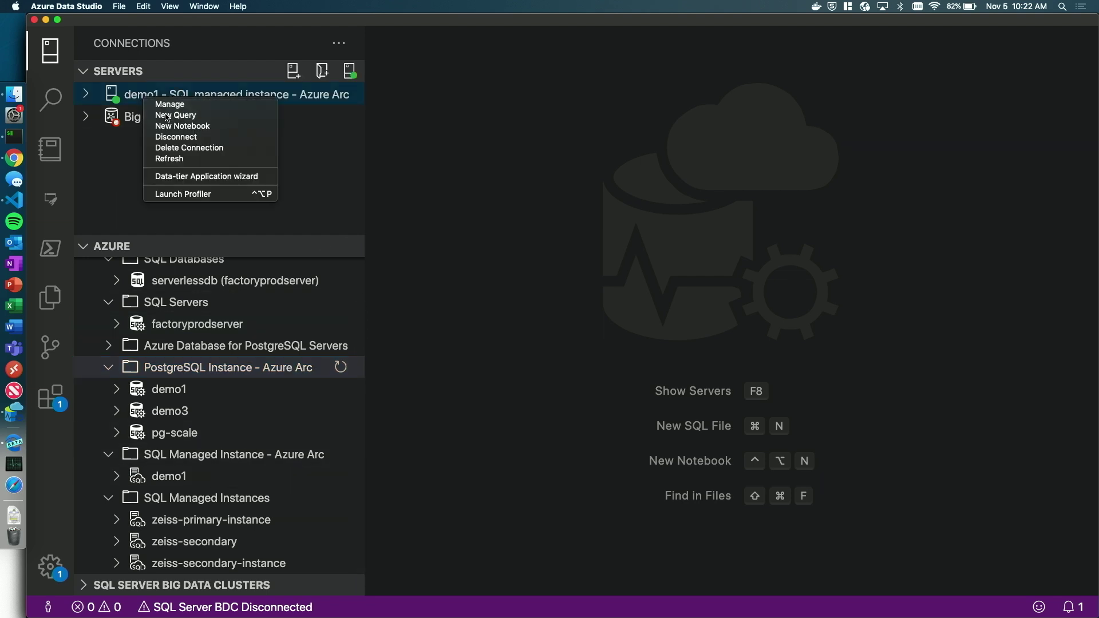
click(166, 115)
text(SELECT )
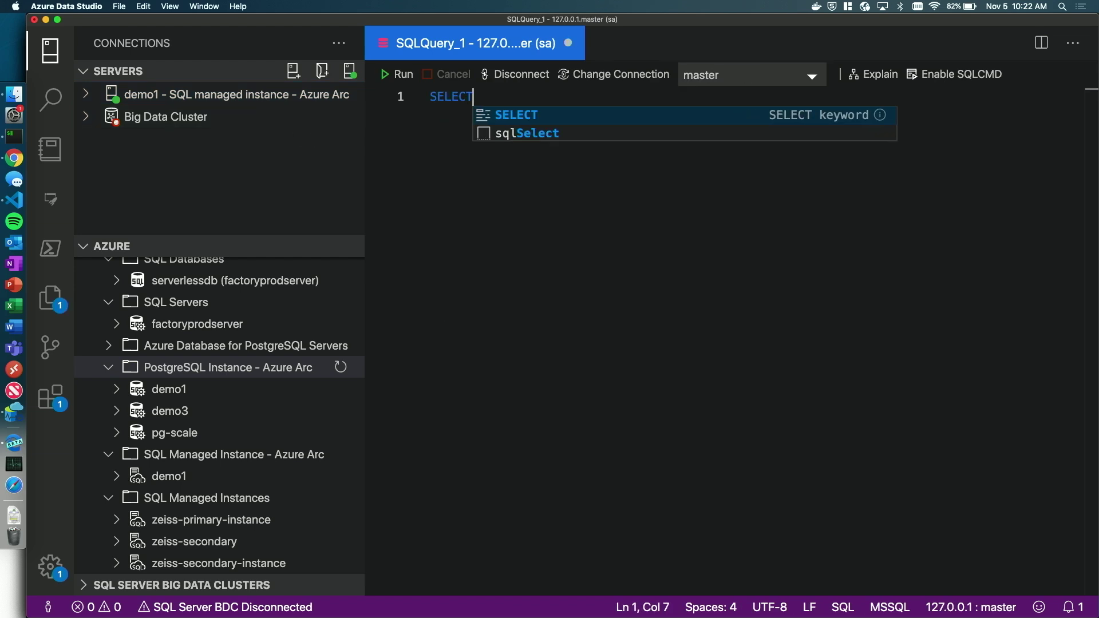
text(@@VERSION)
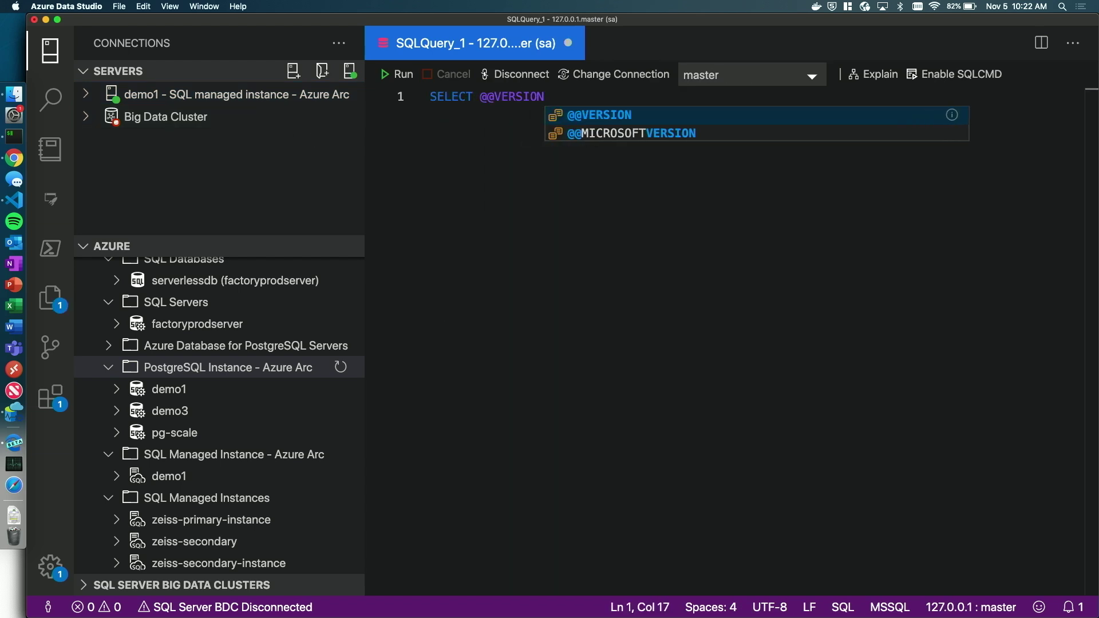
click(383, 76)
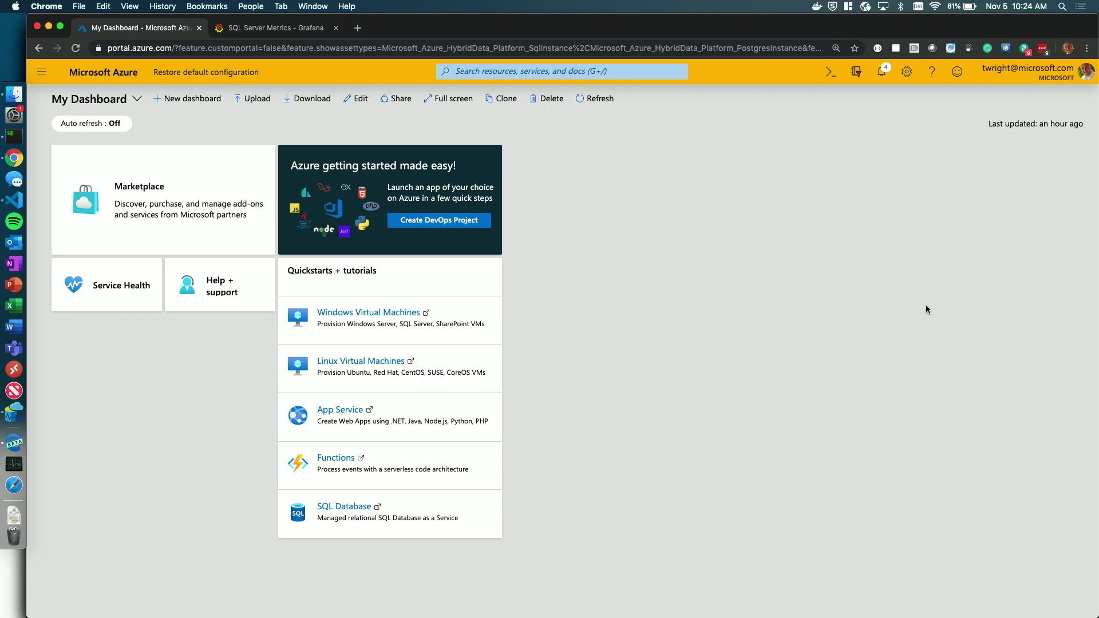
Search the Marketplace for Azure Arc and start creating an Azure SQL Managed Instance - Azure Arc
click(216, 196)
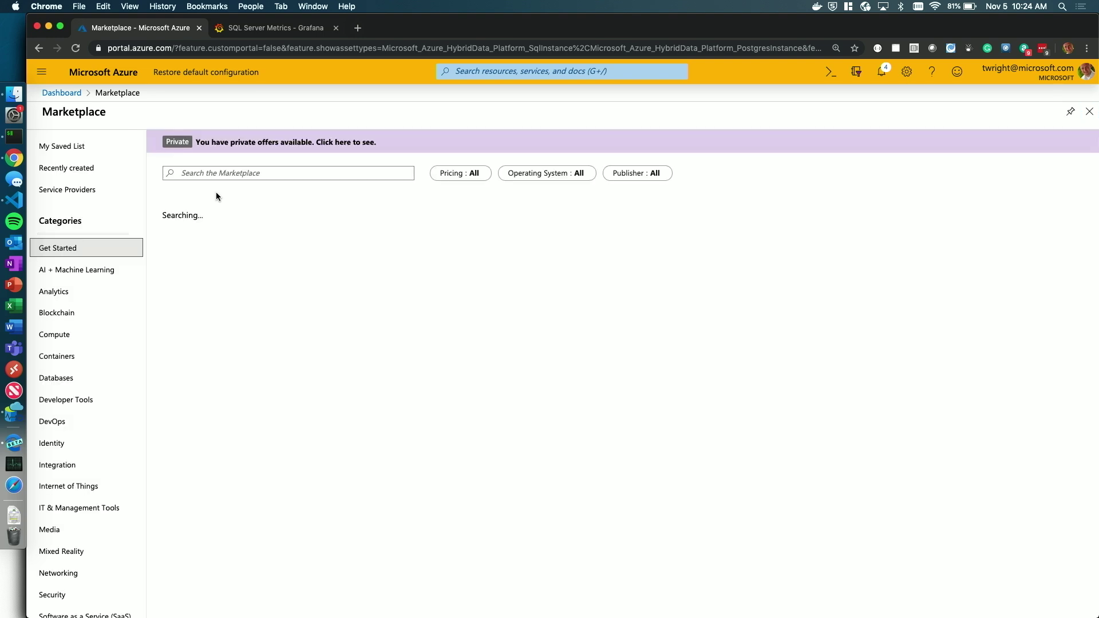
click(209, 175)
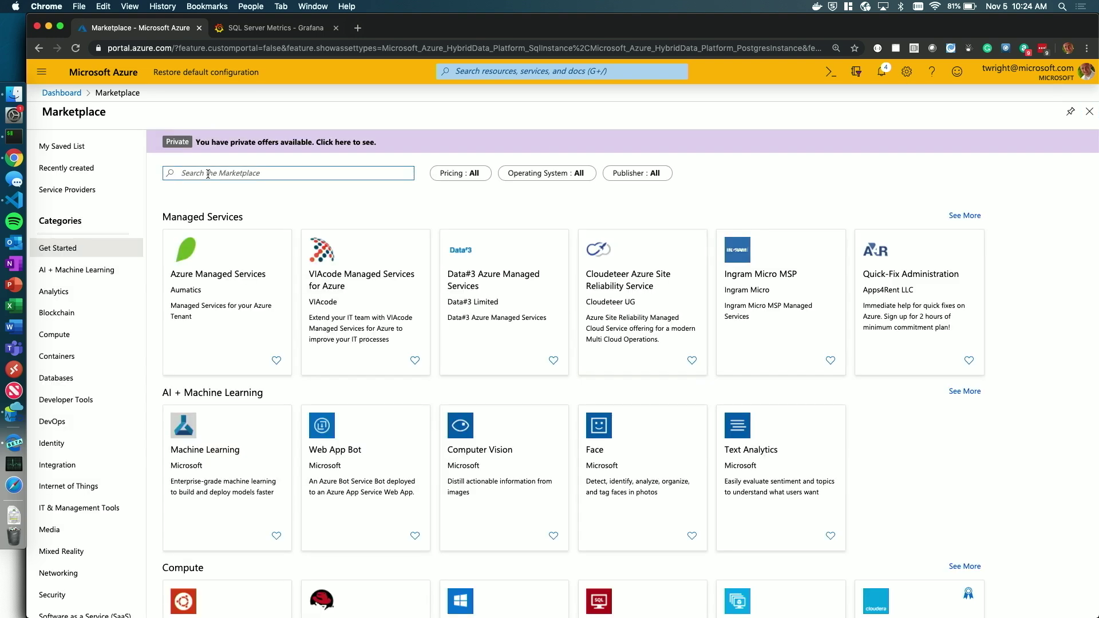
text(Azure+Arc)
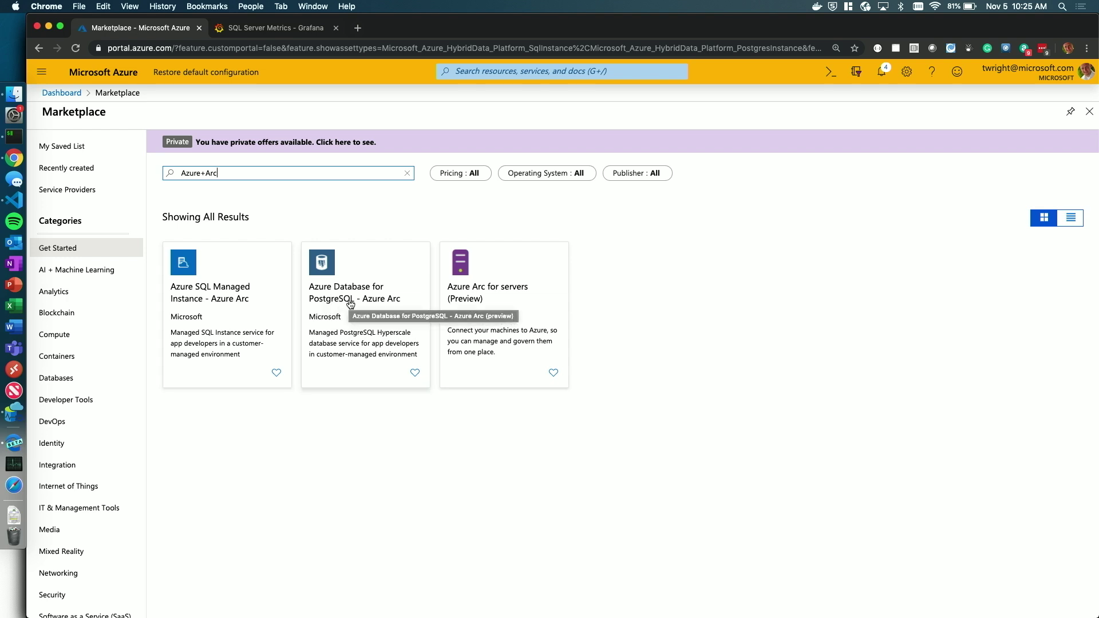
click(231, 298)
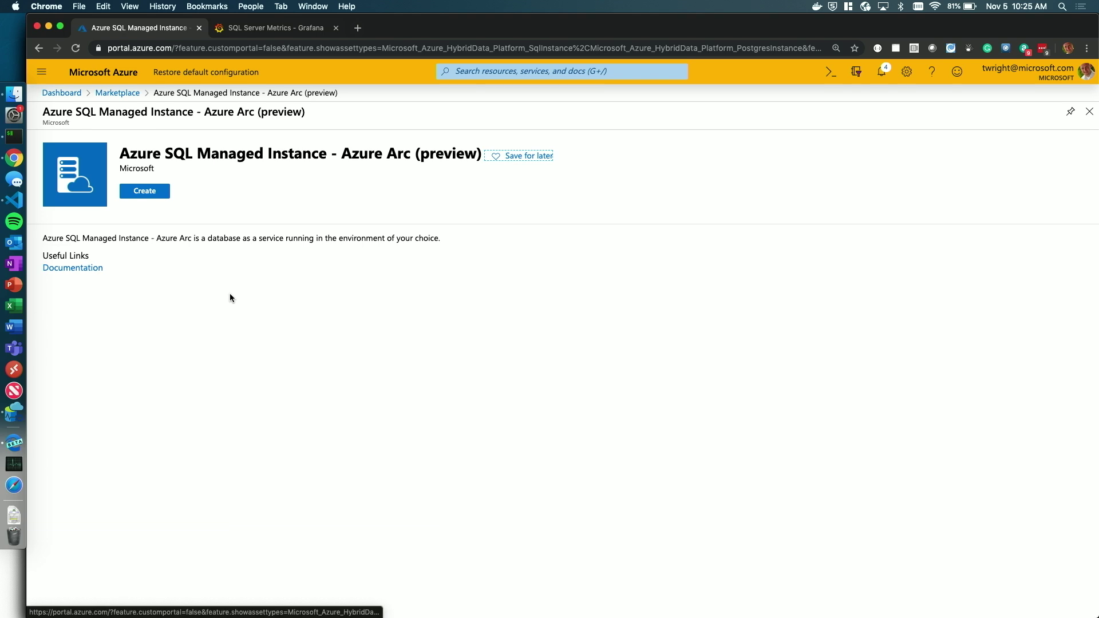
click(151, 193)
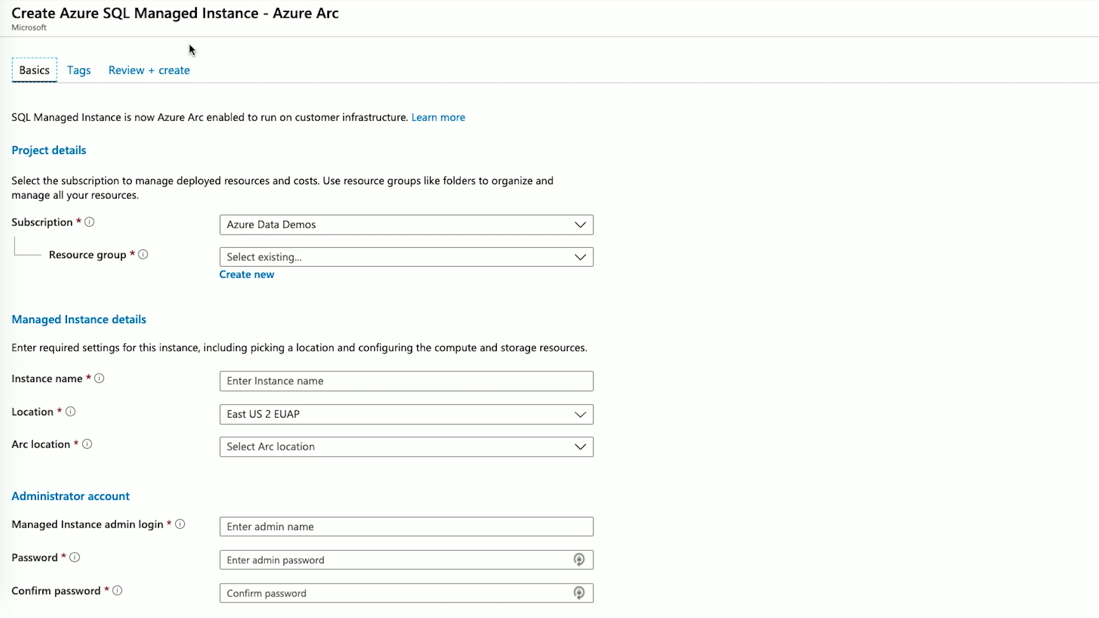
Set resource group Ignite2019, name demo2, location East US and Arc location Orlando-Datacenter
click(241, 257)
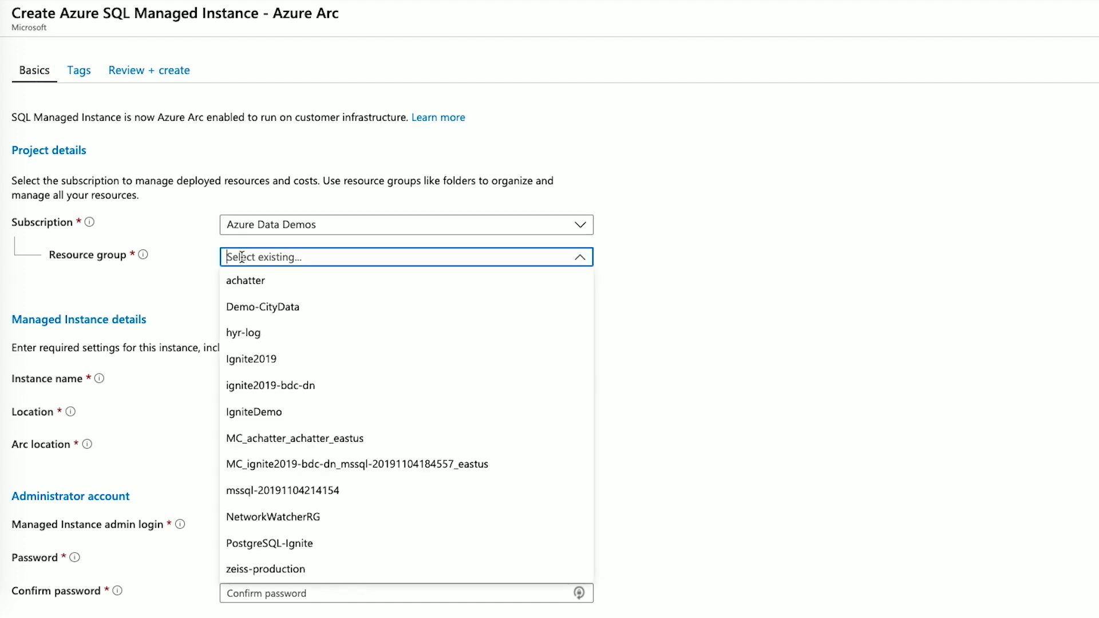
click(253, 359)
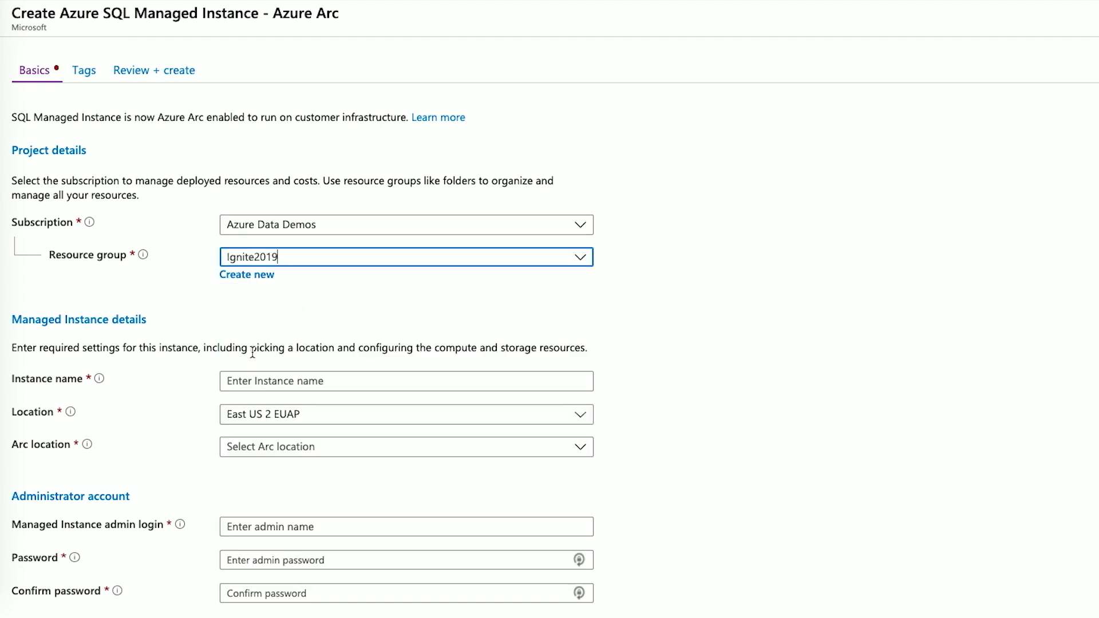
click(271, 378)
text(demo)
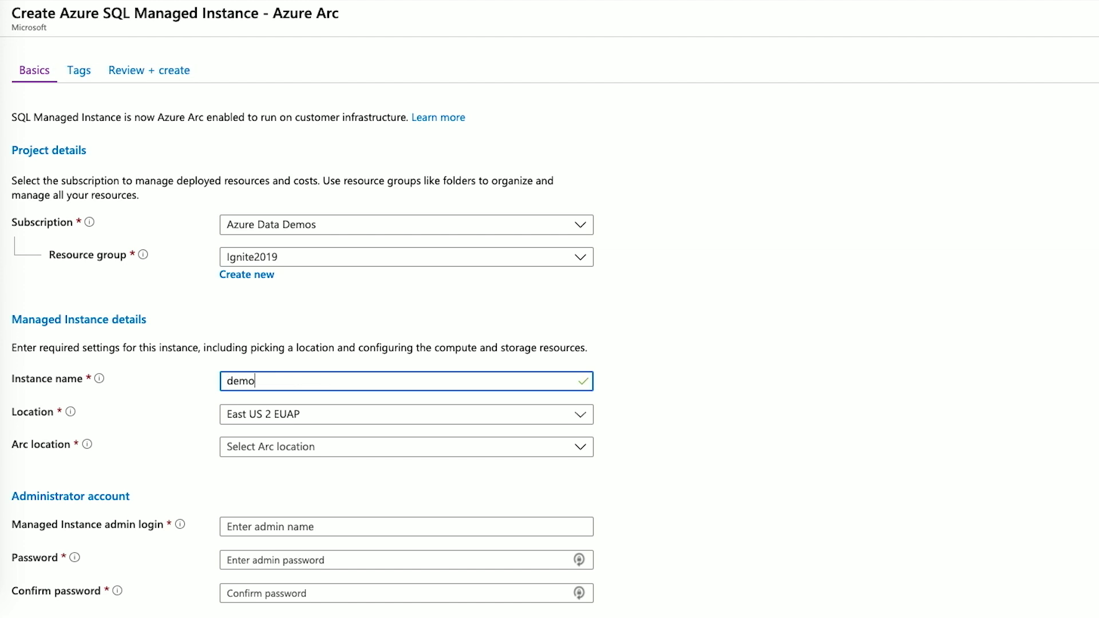
text(2)
click(256, 416)
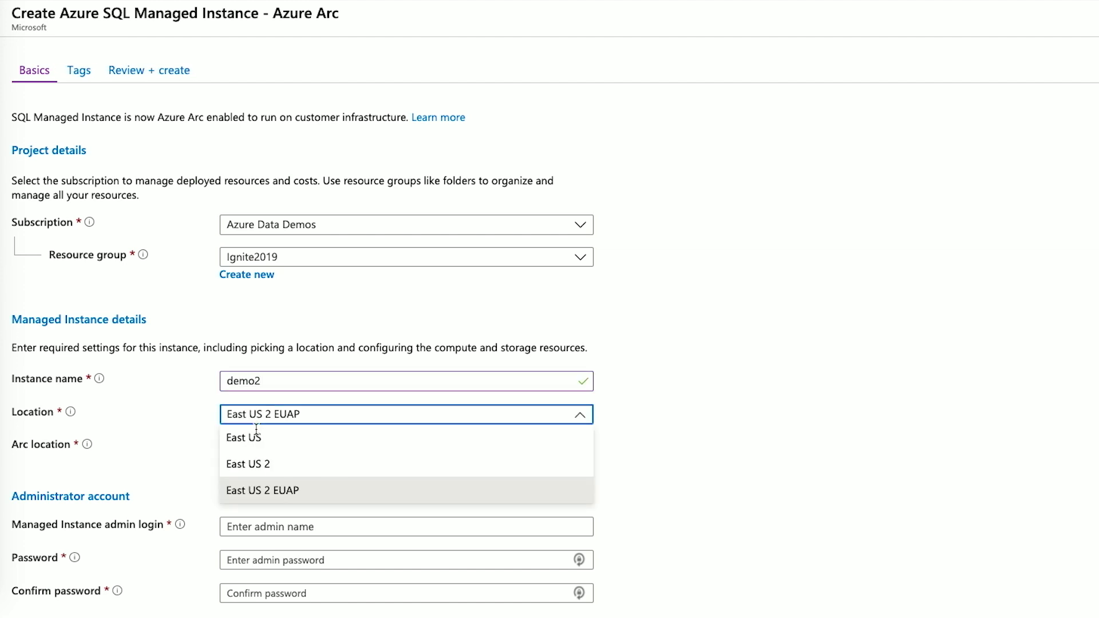
click(255, 437)
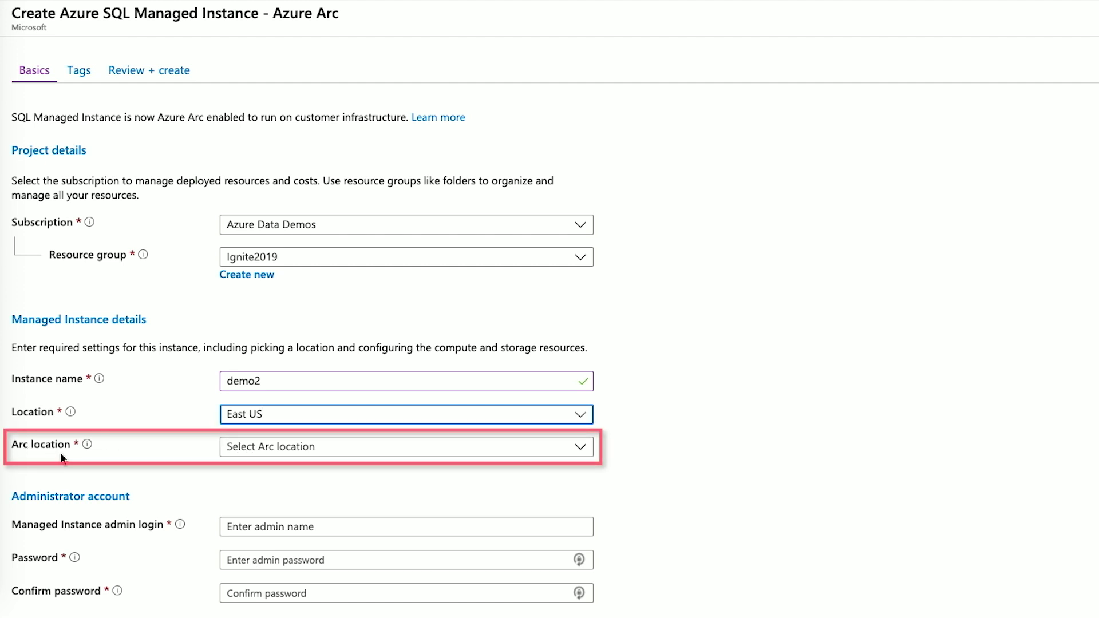
click(238, 449)
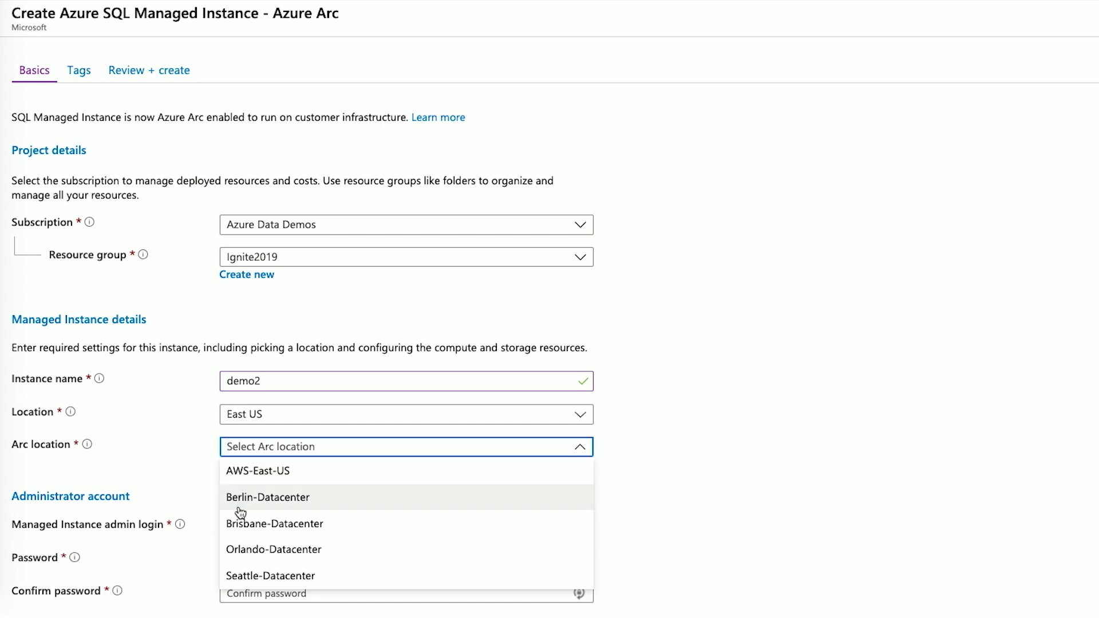
click(239, 551)
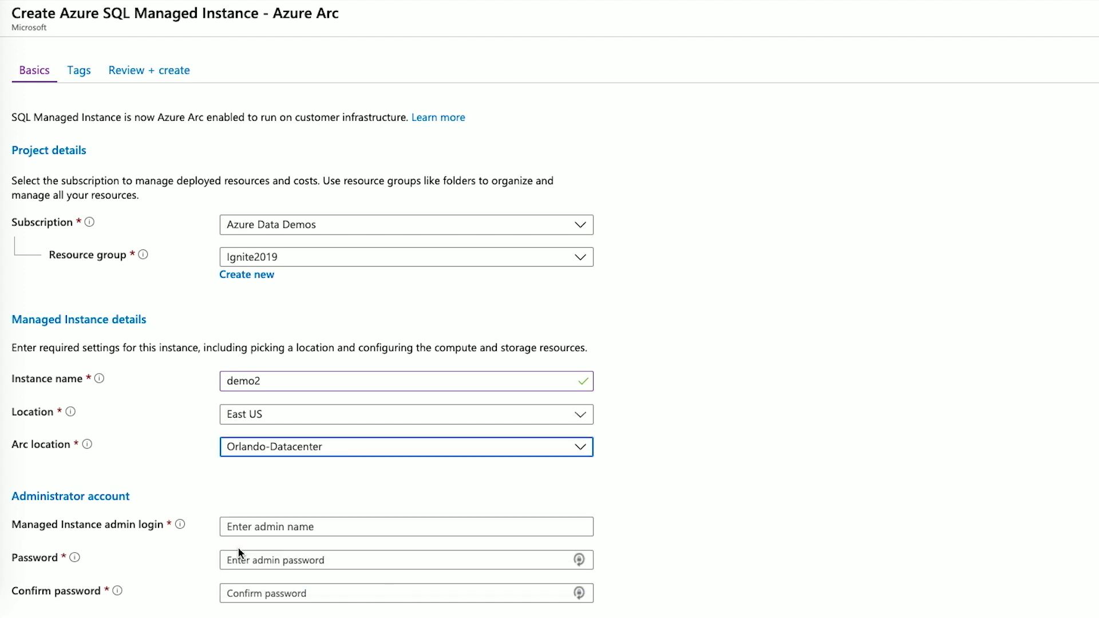
Enter the sa login and password, then review and create the demo2 deployment
key(Tab)
text(s)
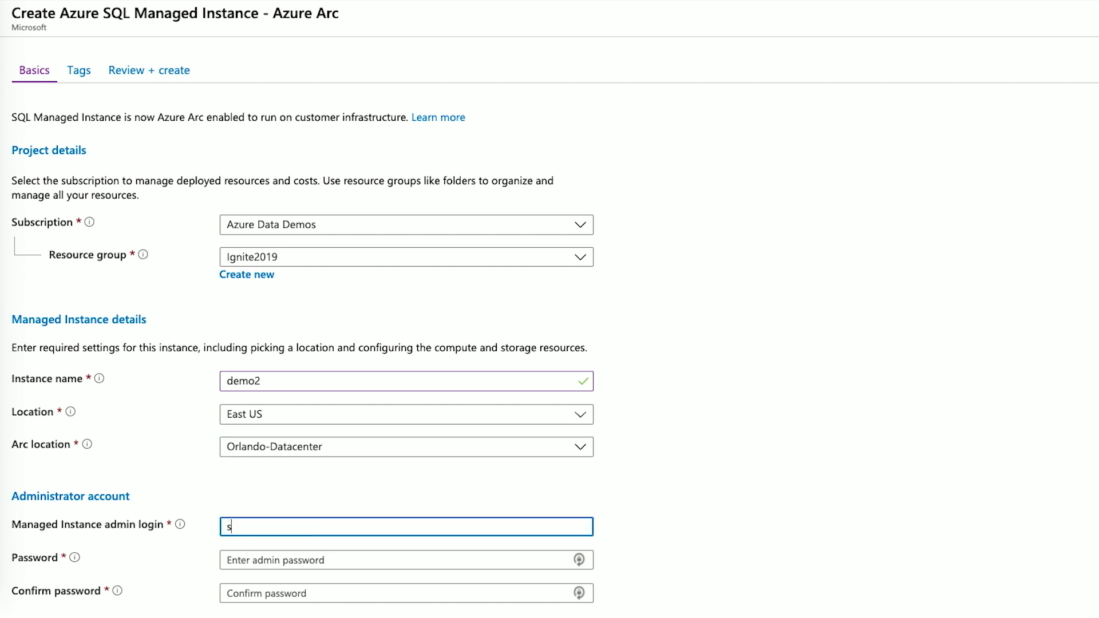
text(a)
key(Tab)
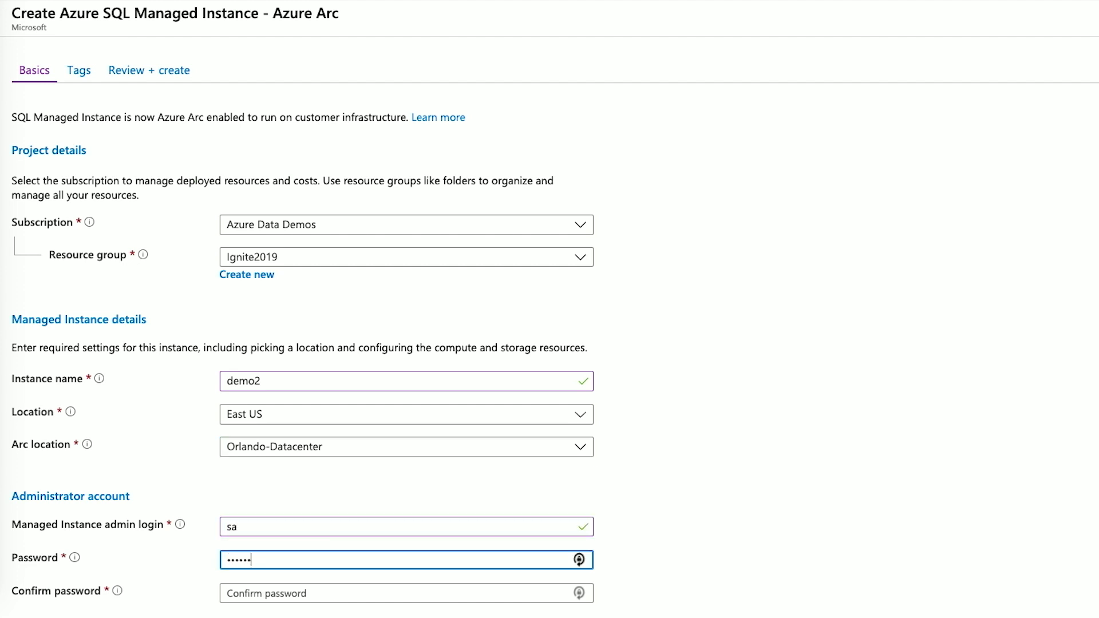
key(Tab)
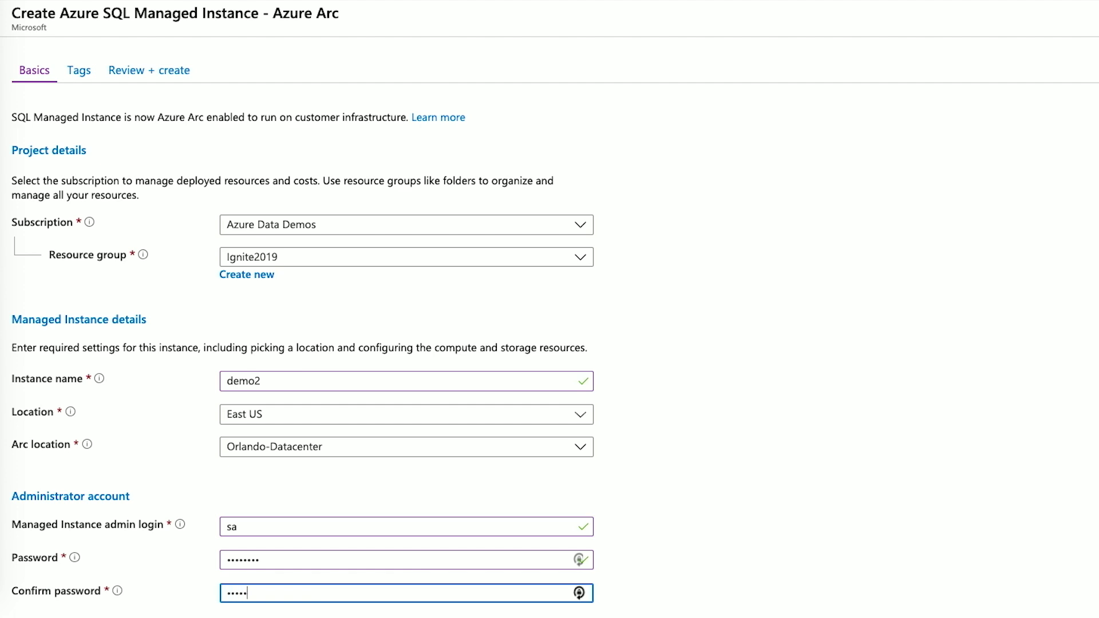
click(82, 599)
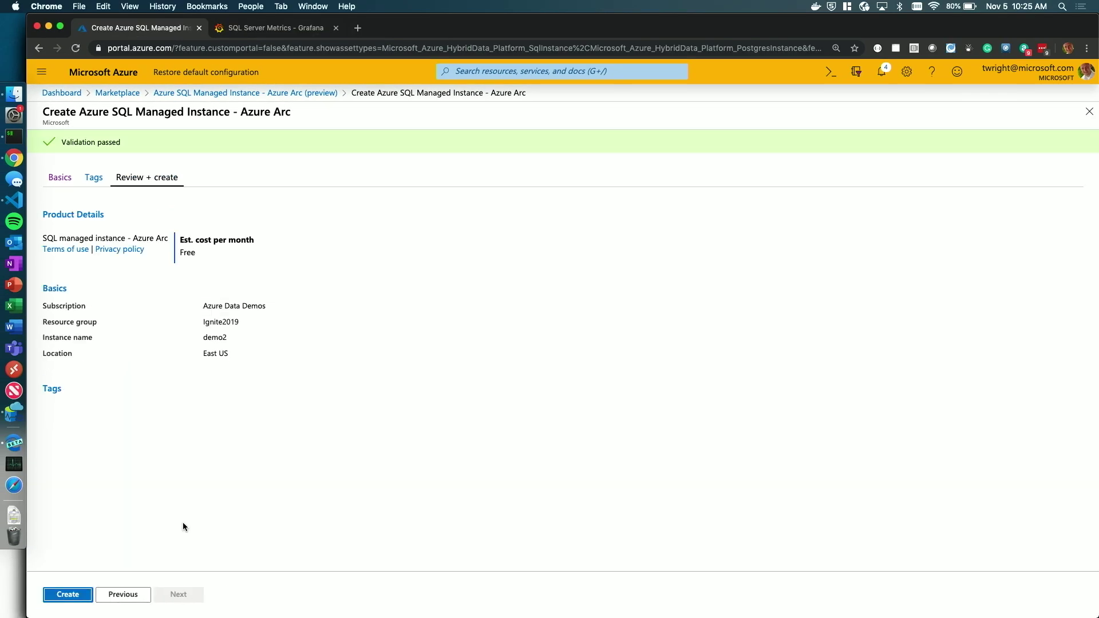
click(59, 597)
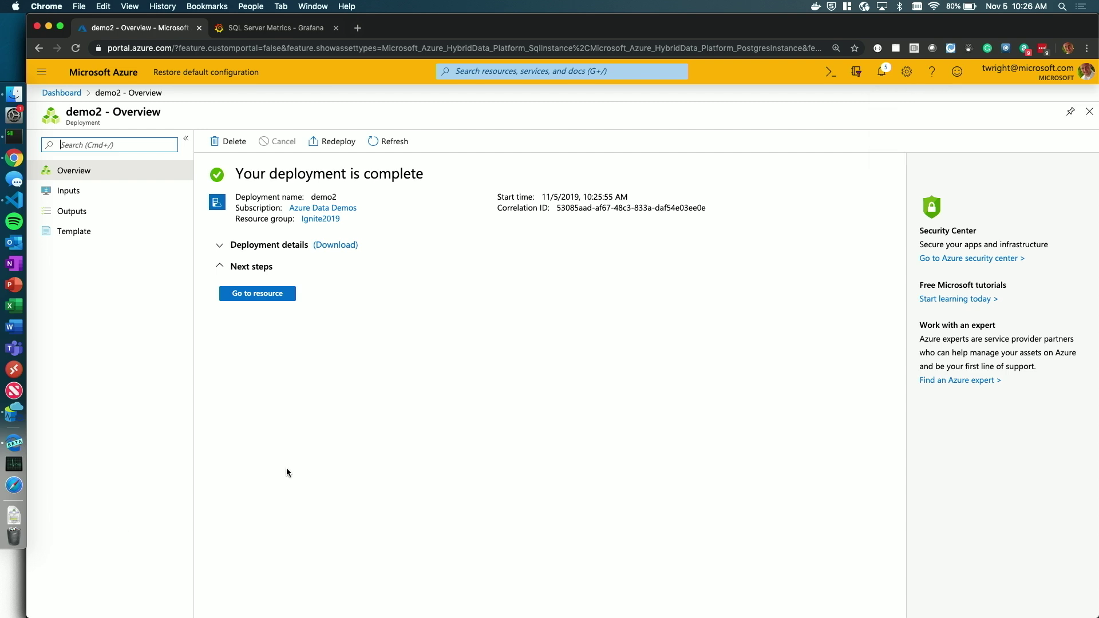
key(super+Tab)
key(super+Tab)
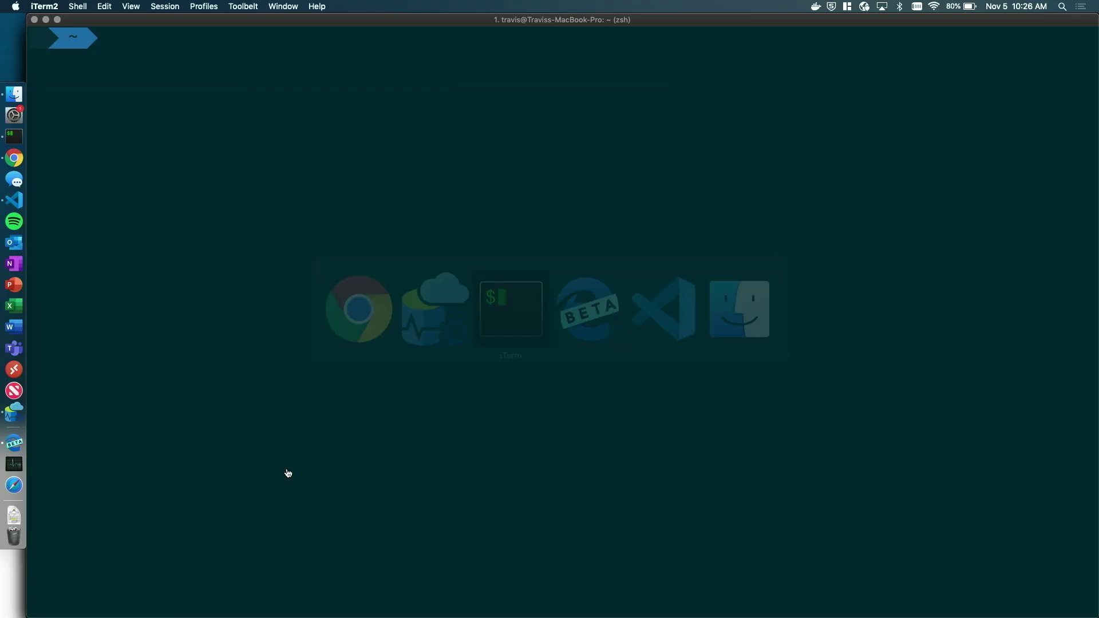
text(kubectl get svc --all-namespaces -o custom-columns="NAME:.metadata.name,PORT:.spec.ports[*].nodePort" | grep demo2)
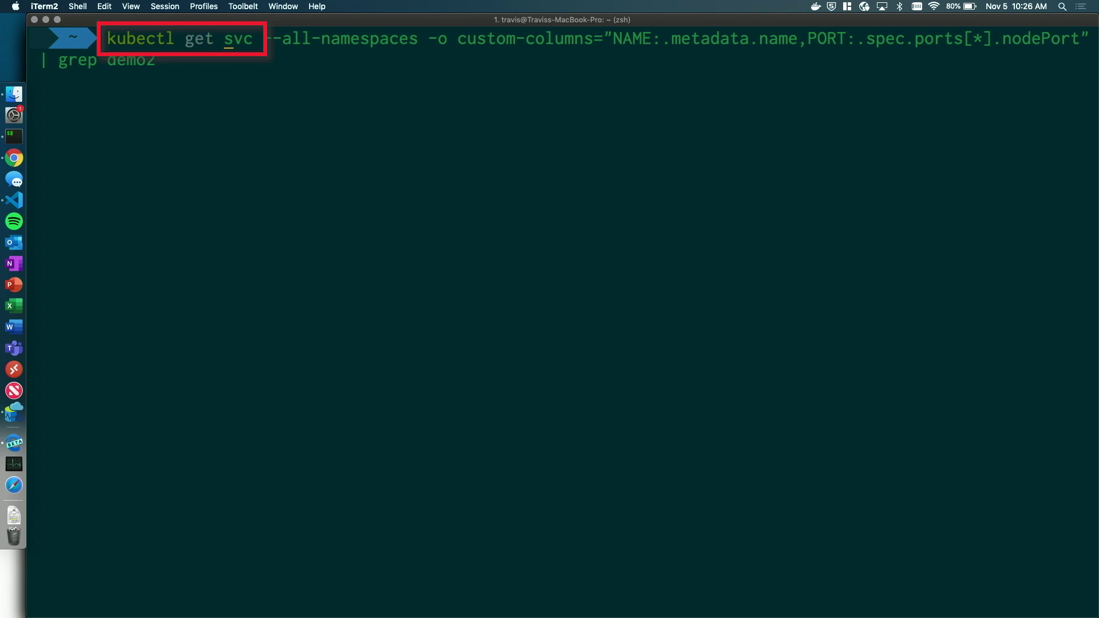
Use kubectl to find demo2-0 on node bilia-aris and demo2-svc port 12521
key(Return)
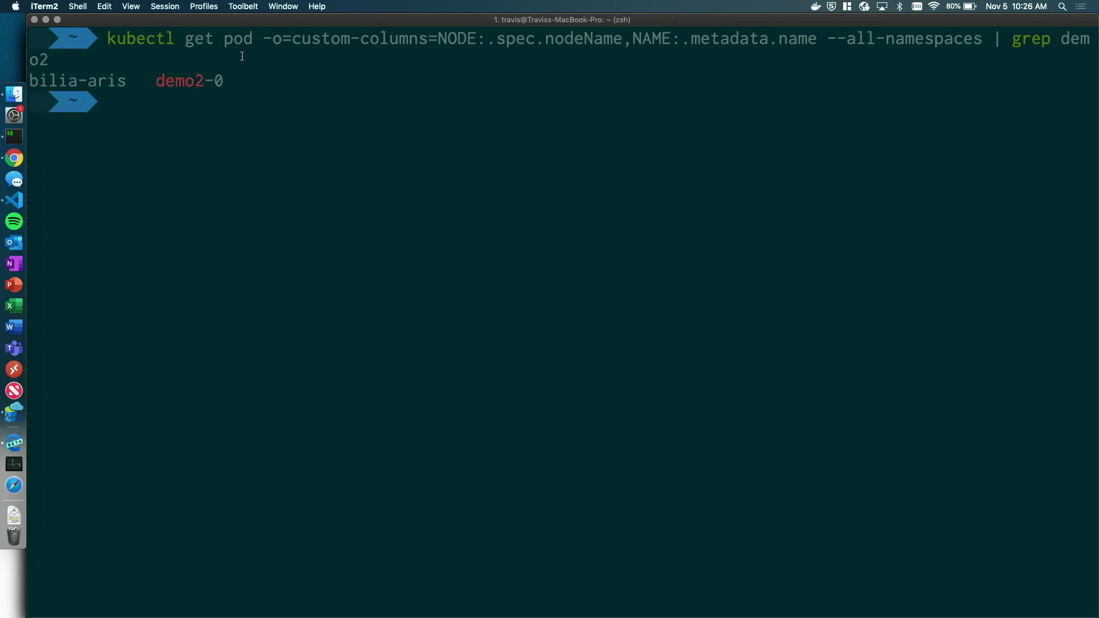
text(kube)
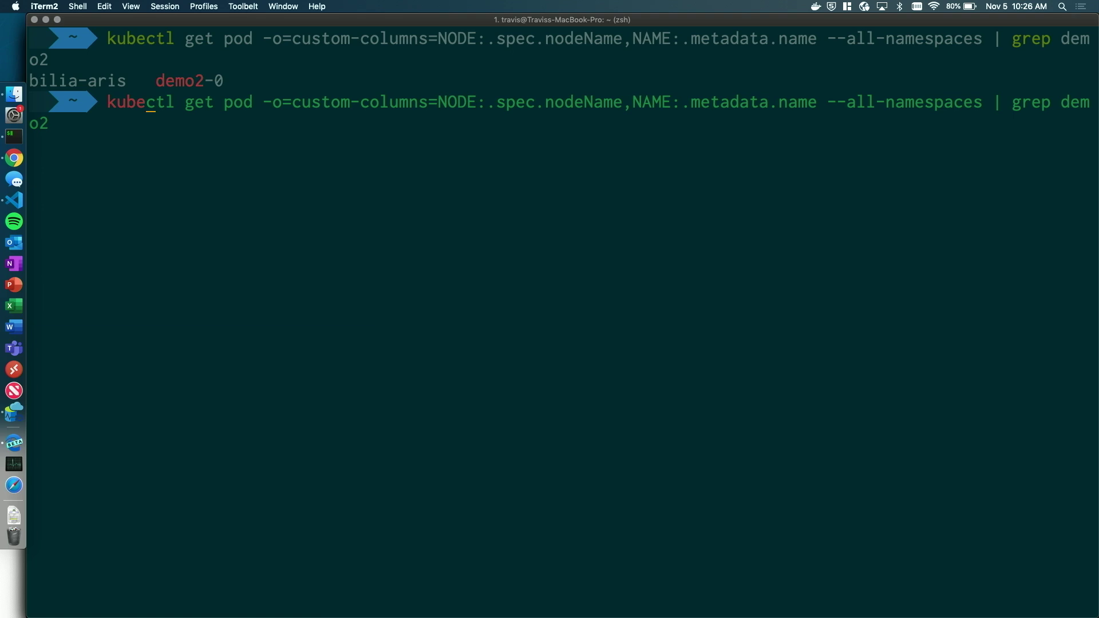
text(ctl get s)
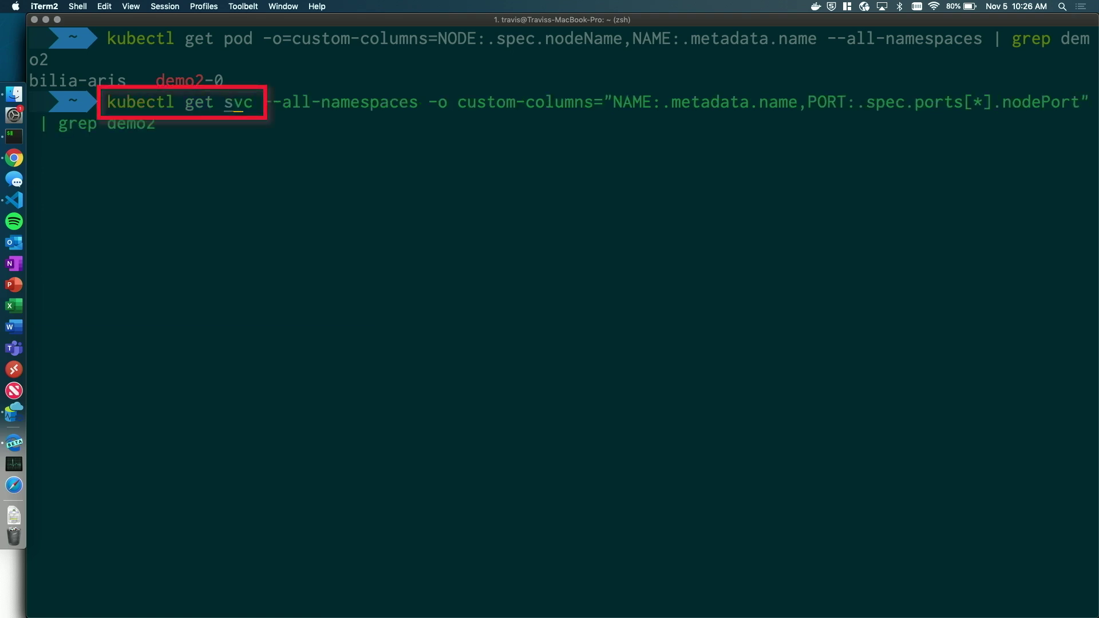
text(vc)
key(Right)
key(Return)
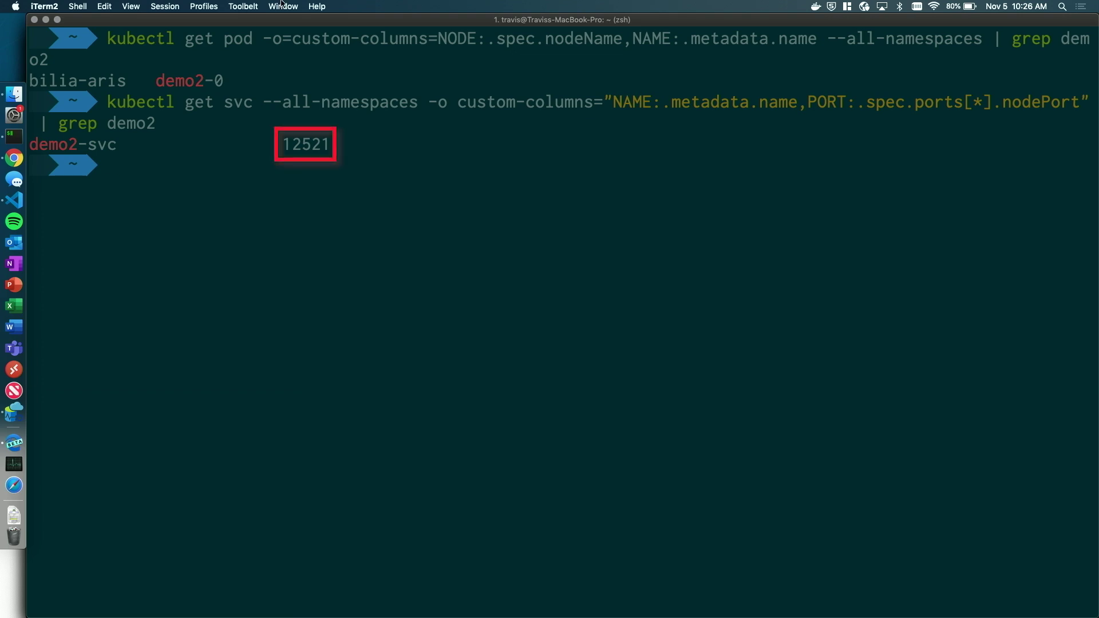
double_click(316, 143)
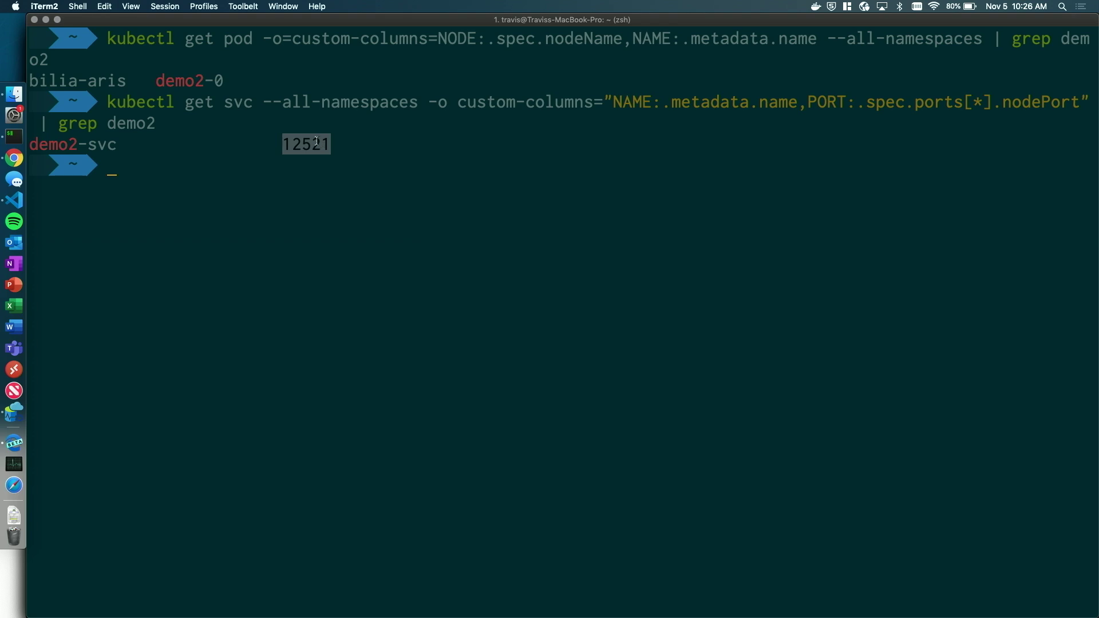
key(super+Tab)
key(super+Tab)
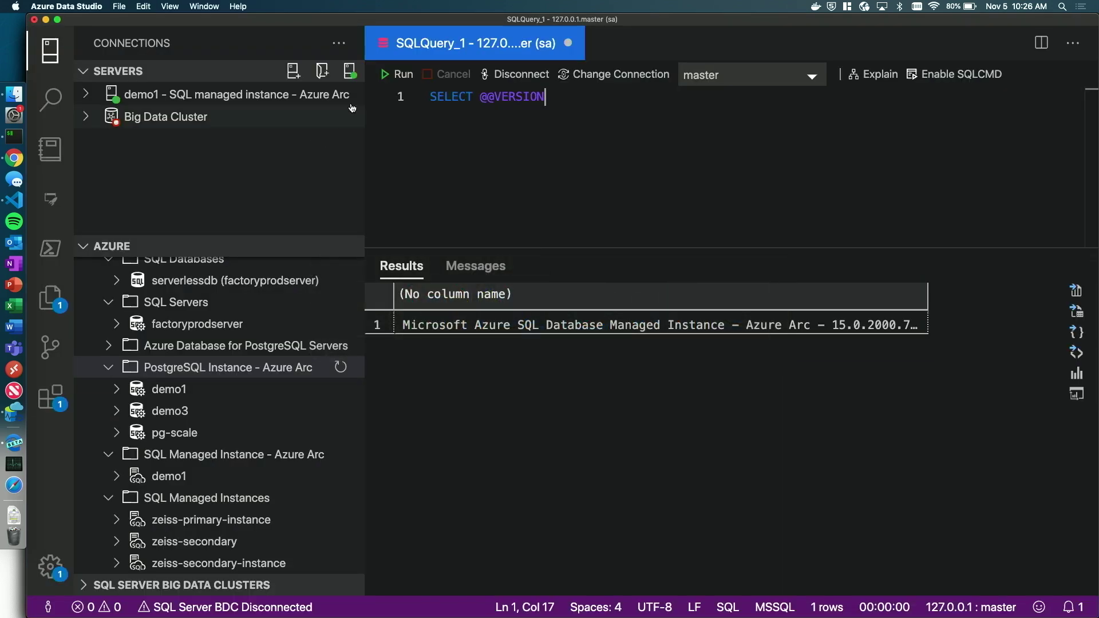
Add a connection named demo2 to server 10.193.23.9,12521 using the sa login
click(293, 72)
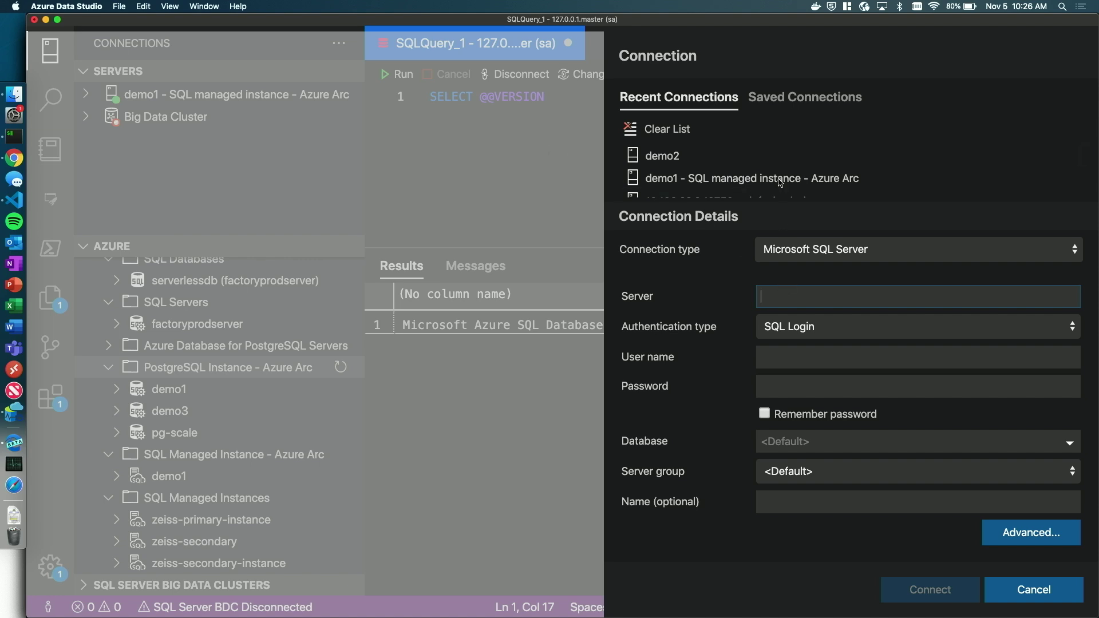
scroll(779, 171, down, 2)
scroll(791, 163, down, 3)
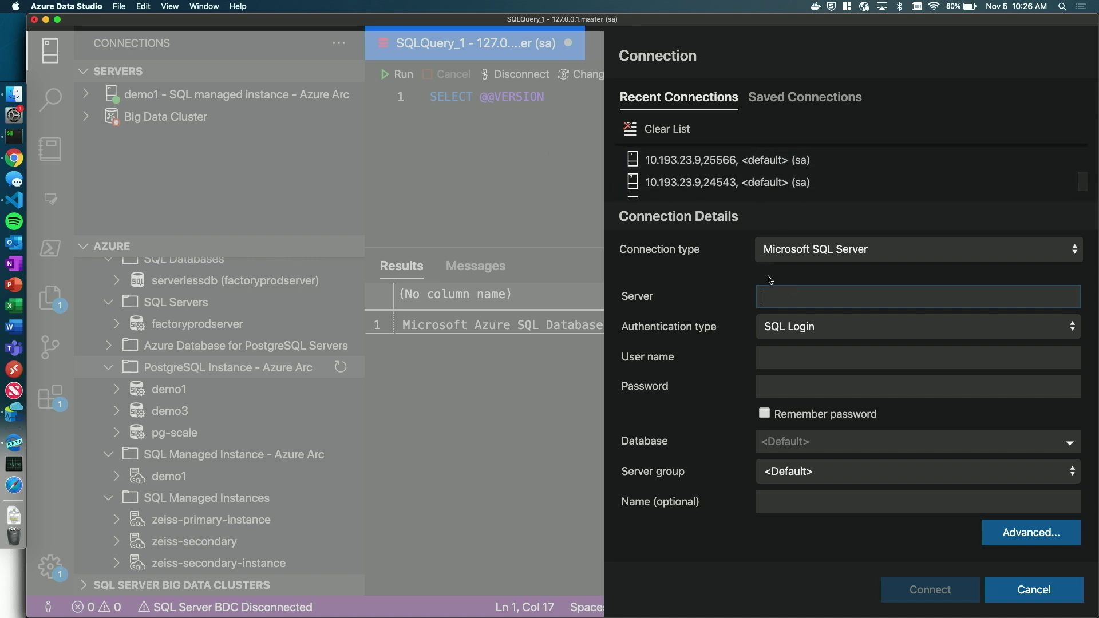
key(Tab)
key(Tab)
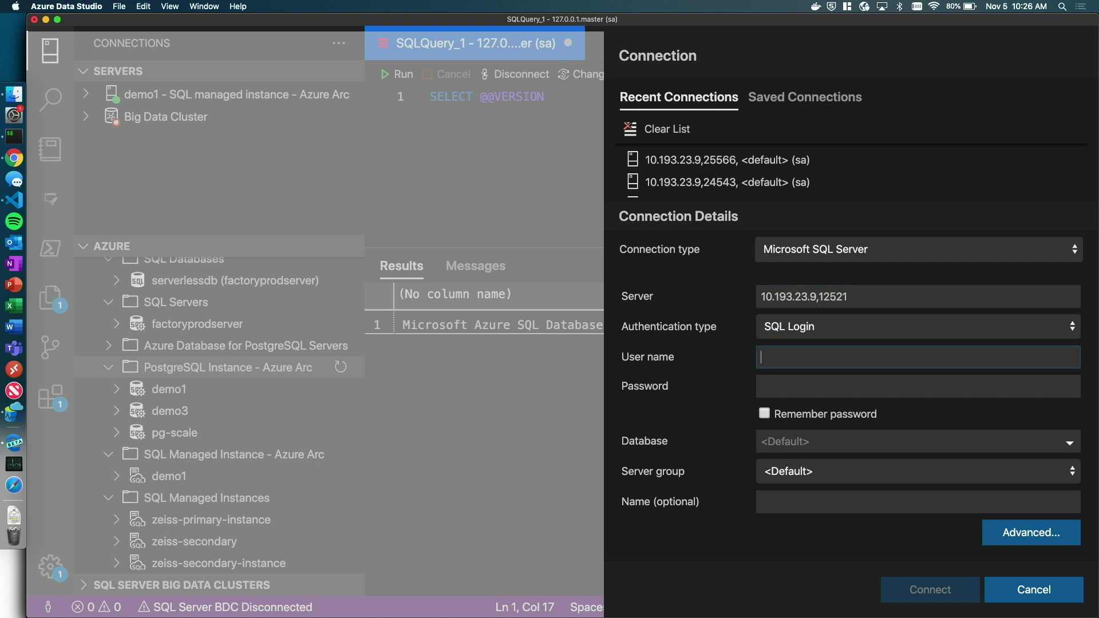
key(Tab)
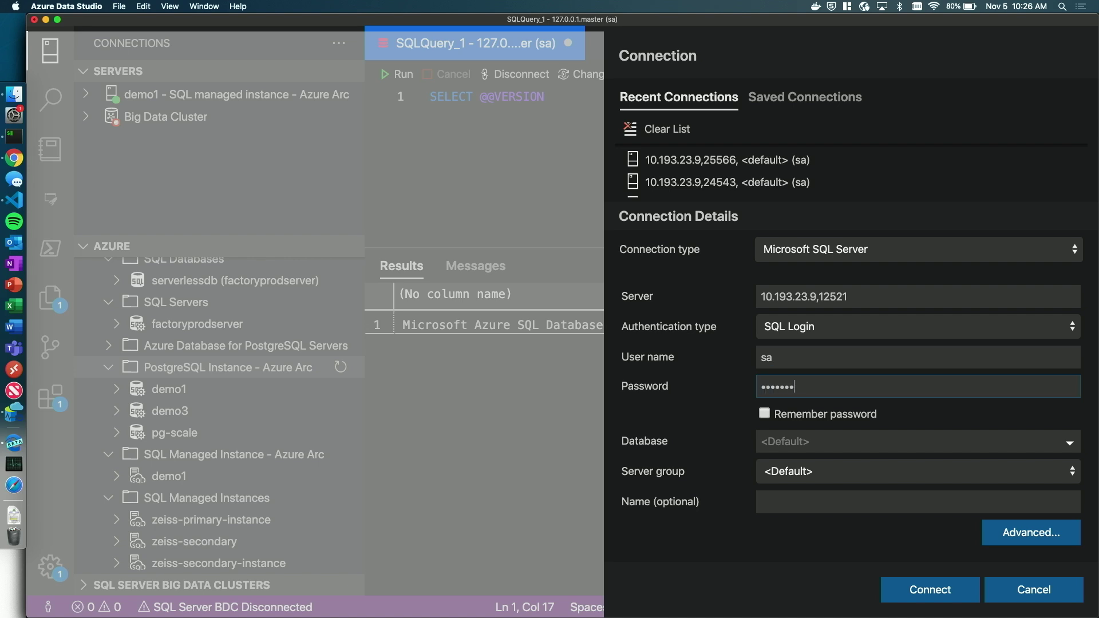
key(Tab)
key(Tab)
key(Tab)
key(Tab)
key(Tab)
key(Return)
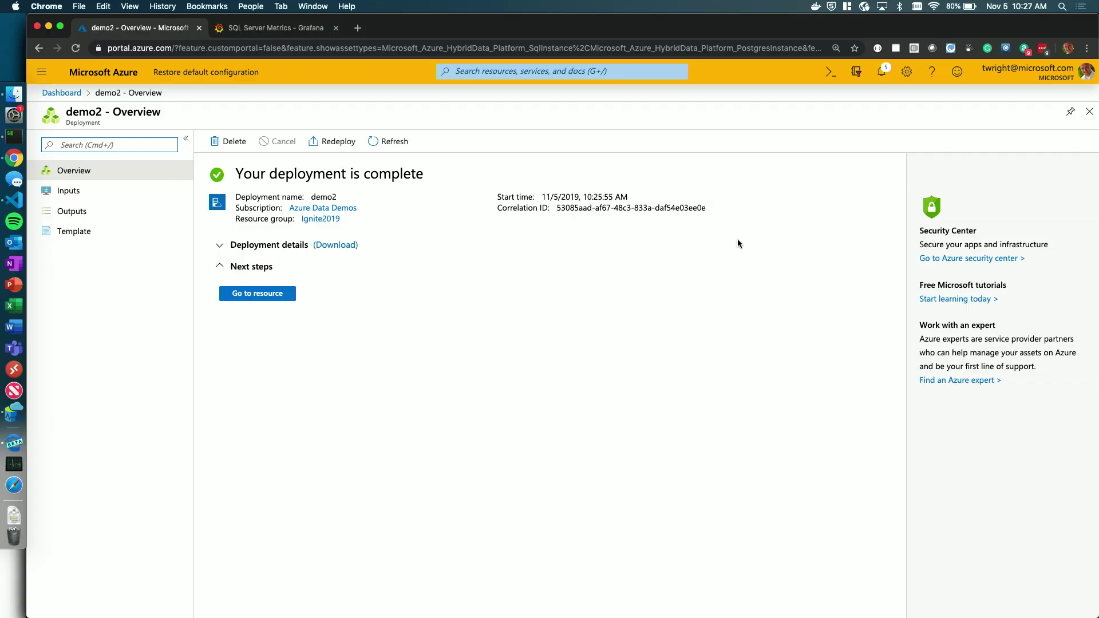
Switch Advanced Data Security to ON for the demo2 instance and save
click(276, 296)
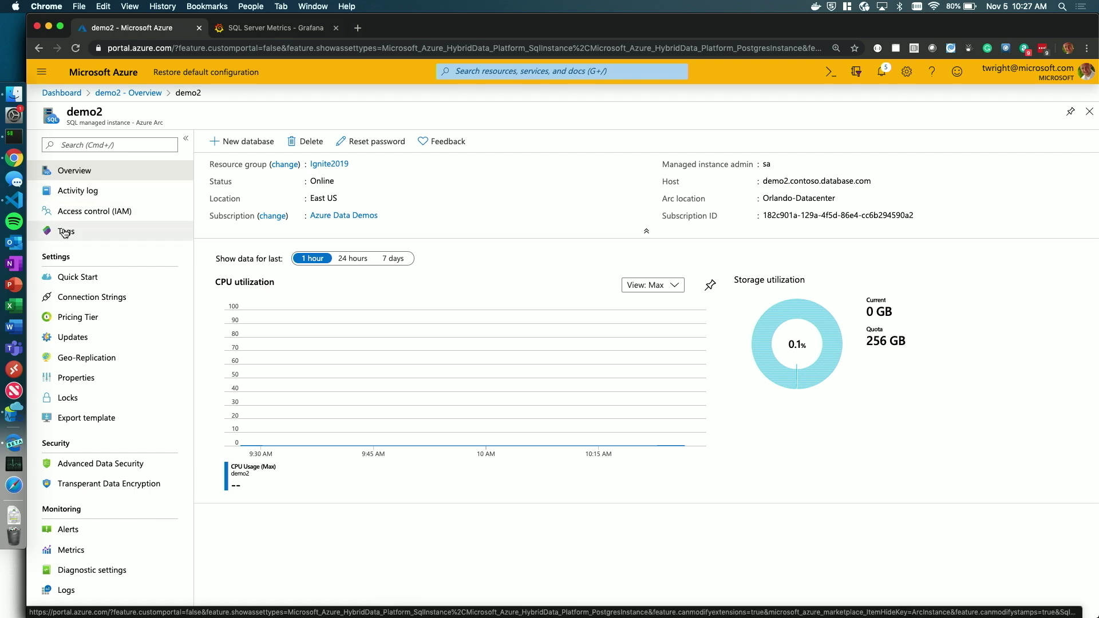
click(70, 465)
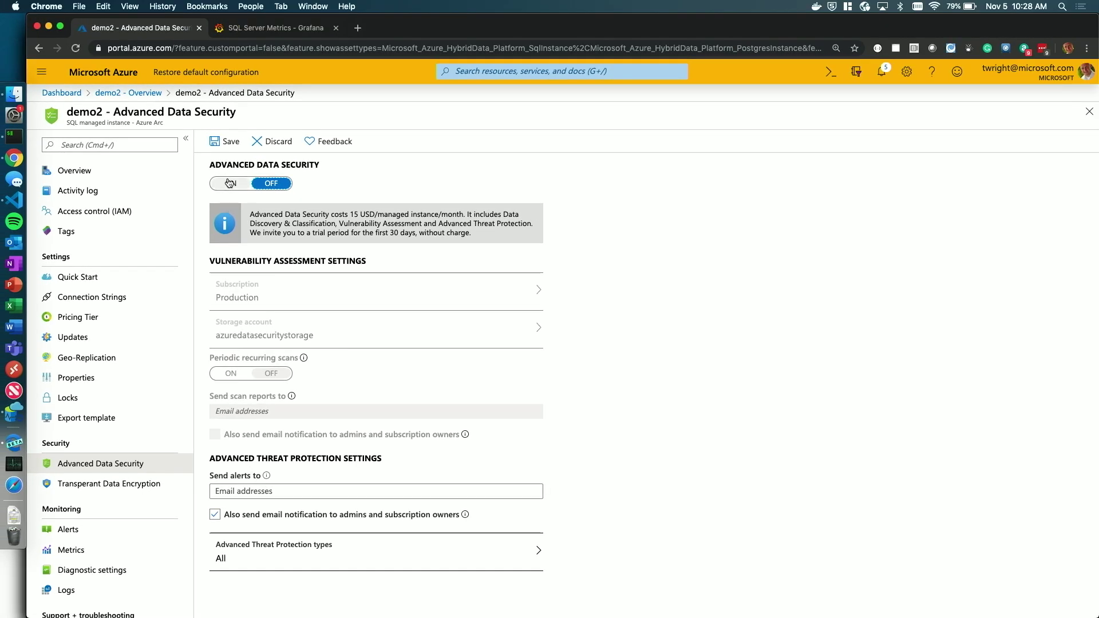
click(229, 183)
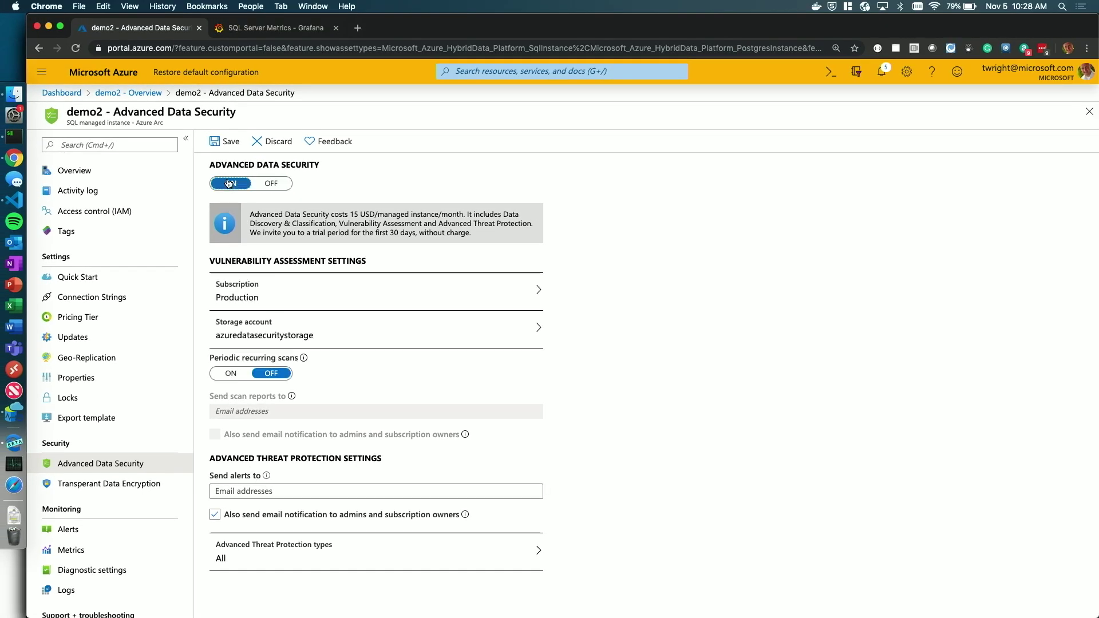
click(230, 148)
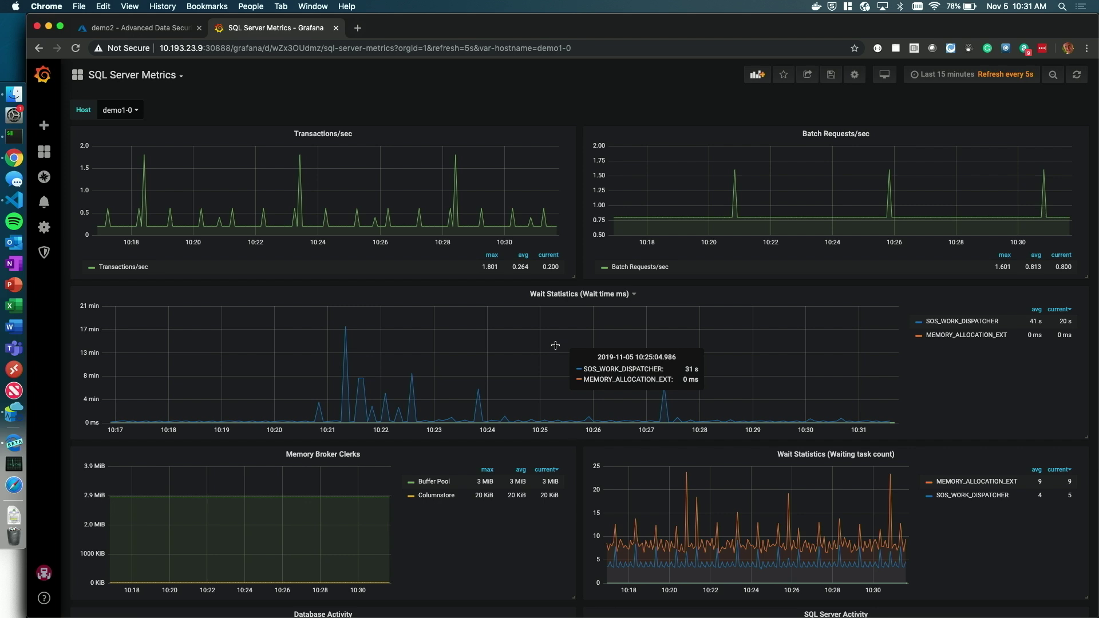
Search the portal for demo1 and open its SQL managed instance overview
click(175, 32)
click(479, 70)
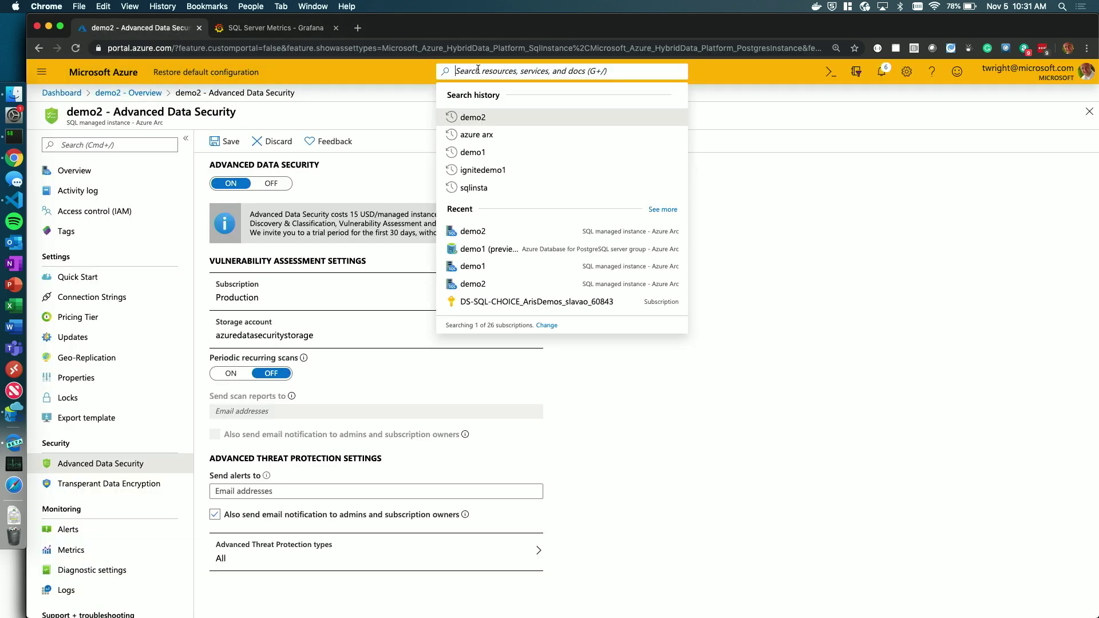
text(emo1)
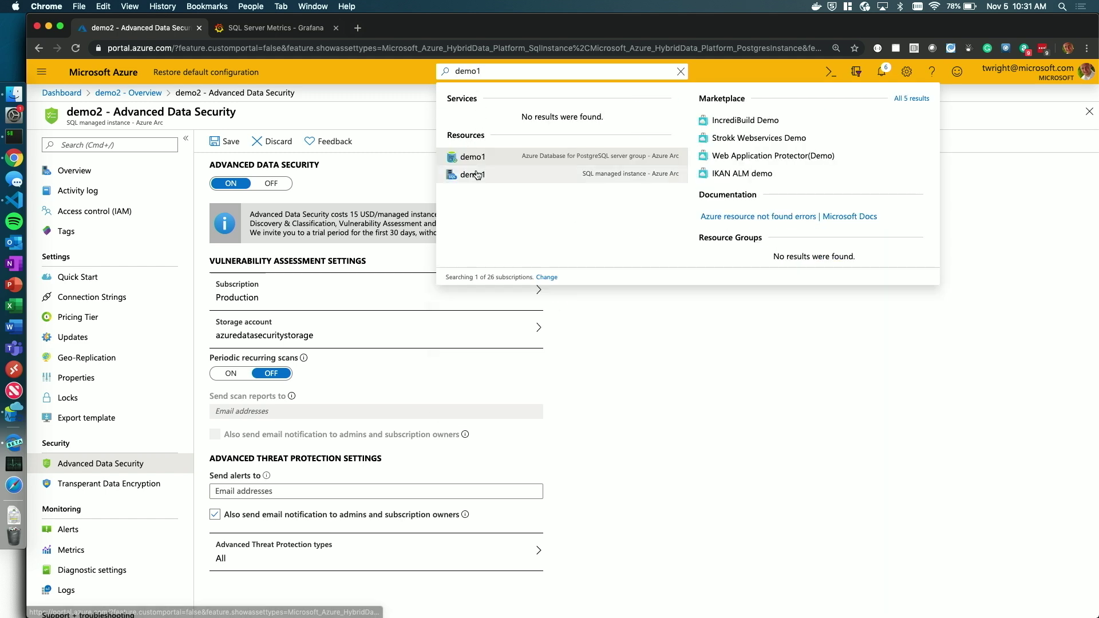
click(474, 174)
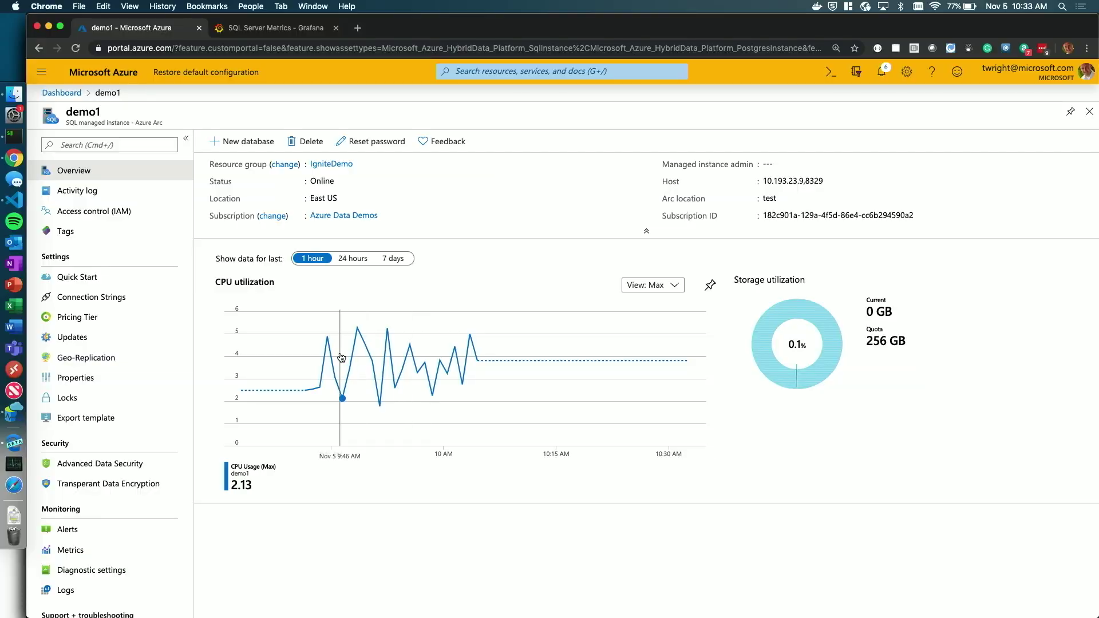
Search the portal for 'demo1' and open the demo1 PostgreSQL server group
click(455, 72)
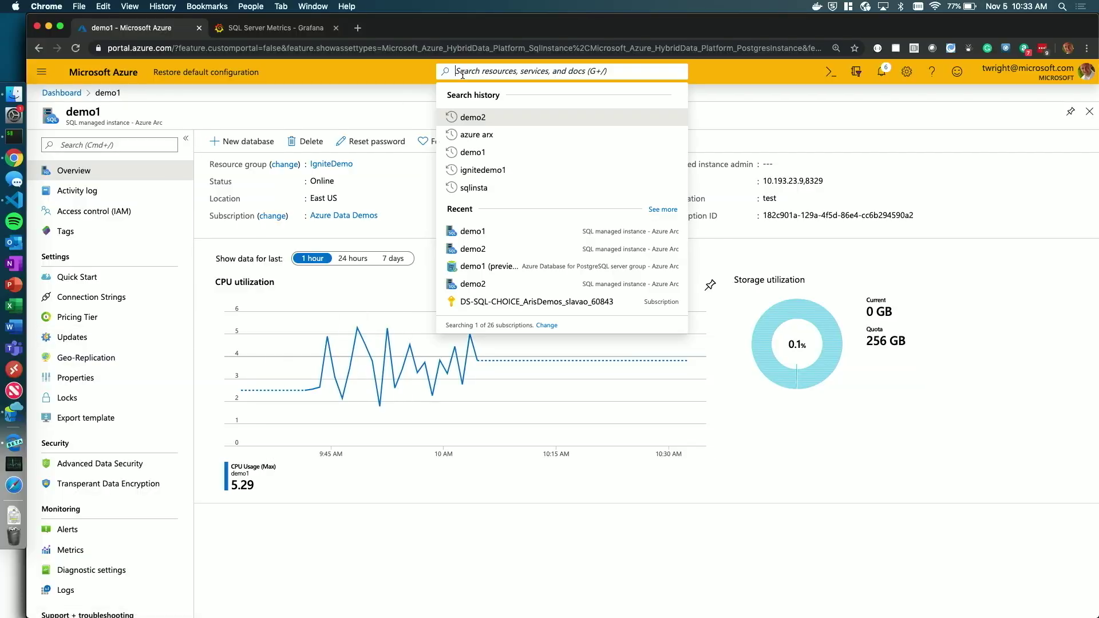
text(demo2)
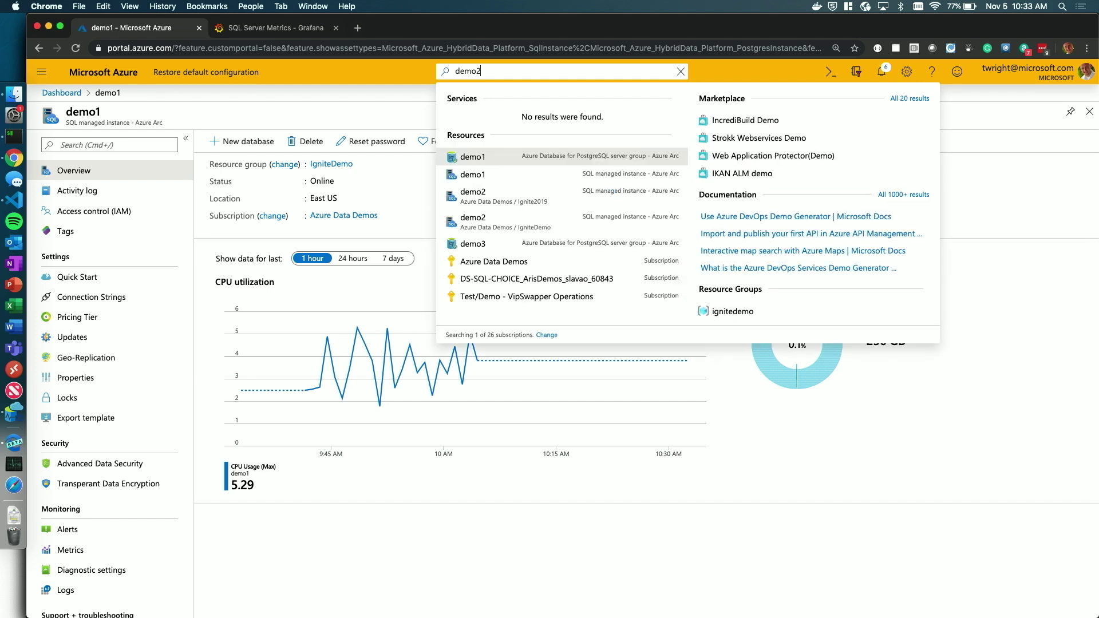
key(BackSpace)
text(1)
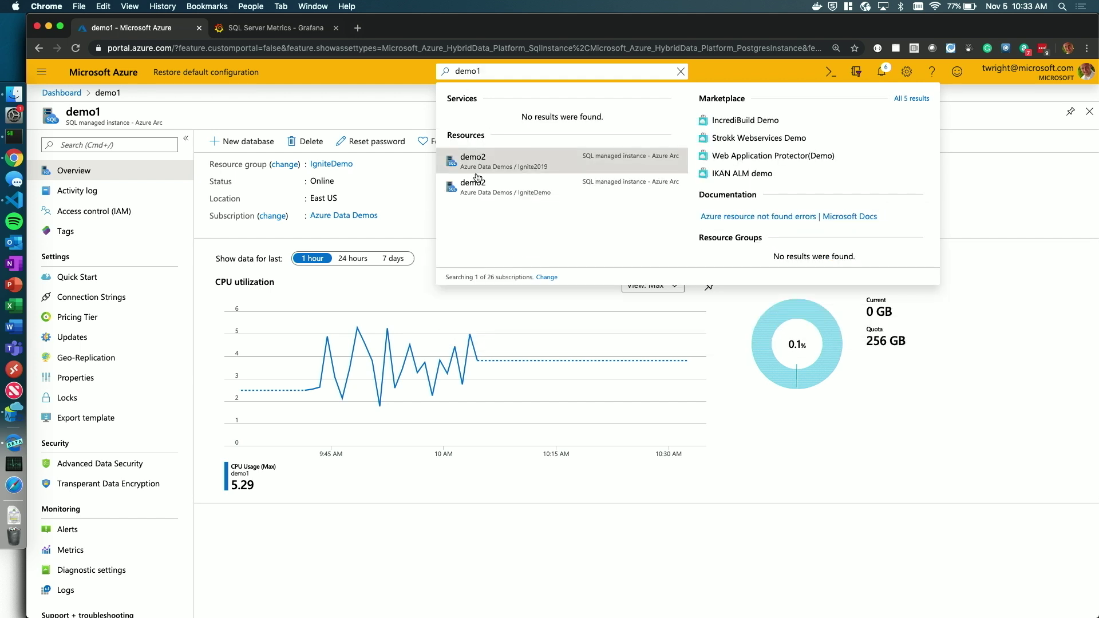
click(478, 163)
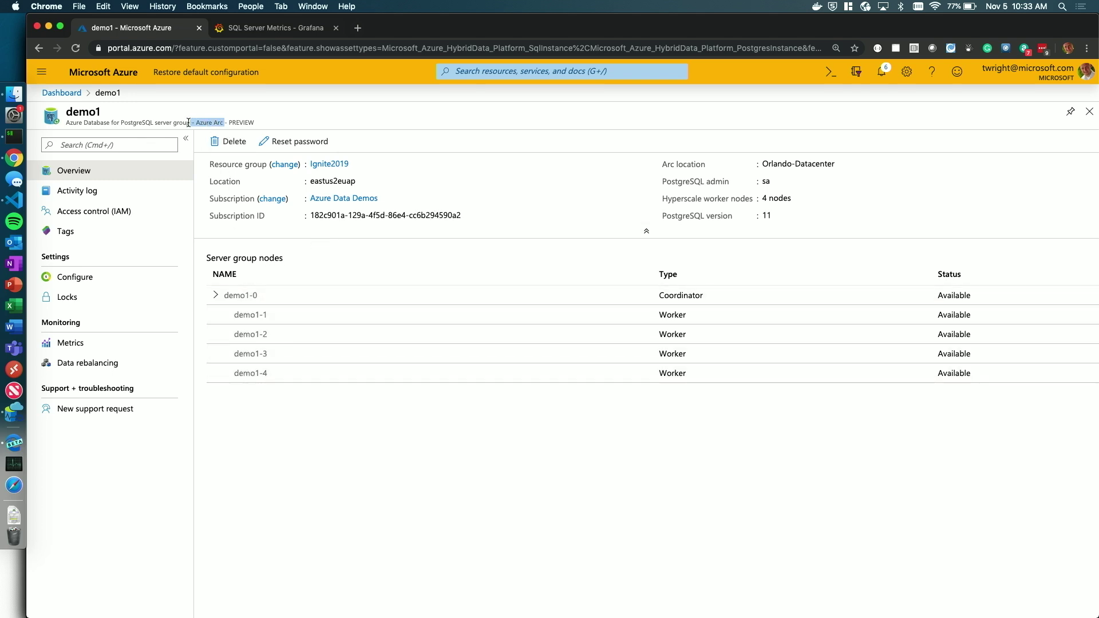
Save a worker node count of 50 and view the shard rebalancing progress
click(93, 277)
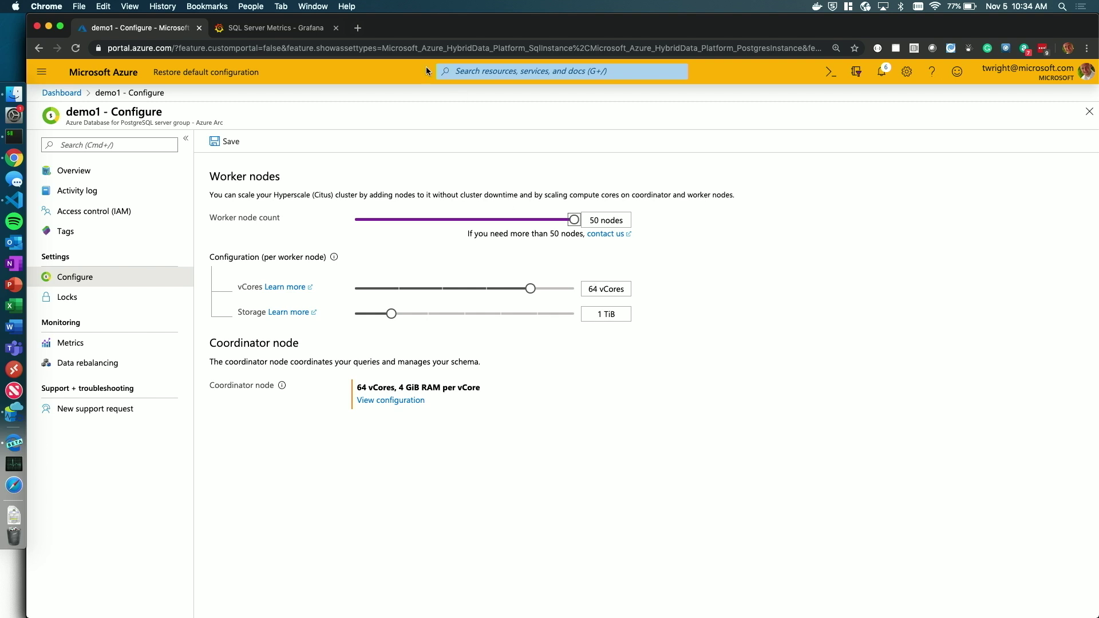
click(225, 141)
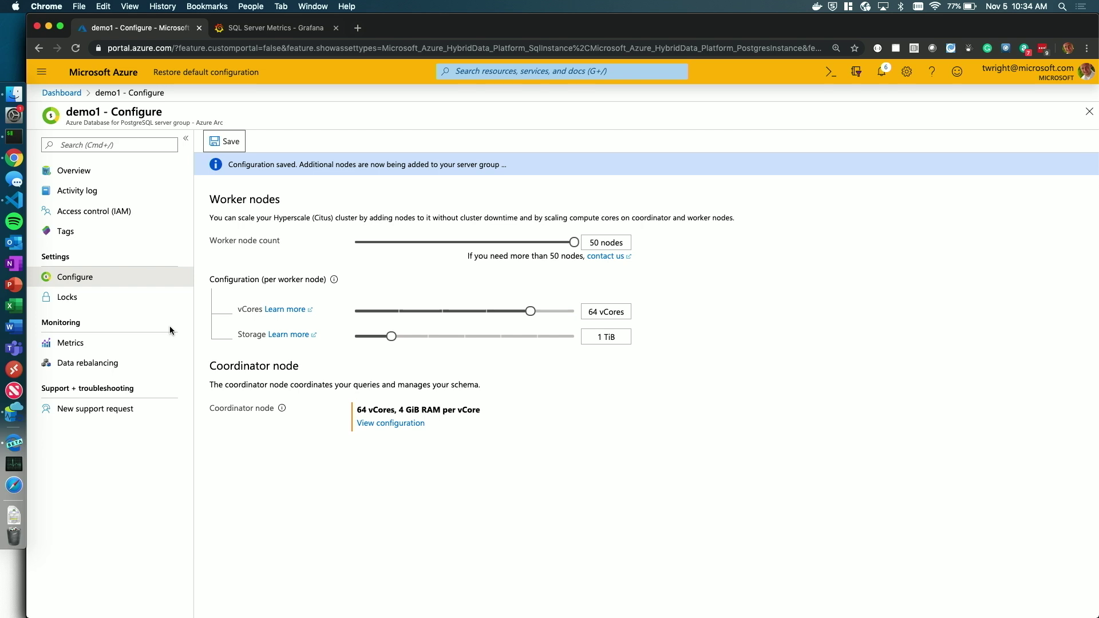
click(105, 362)
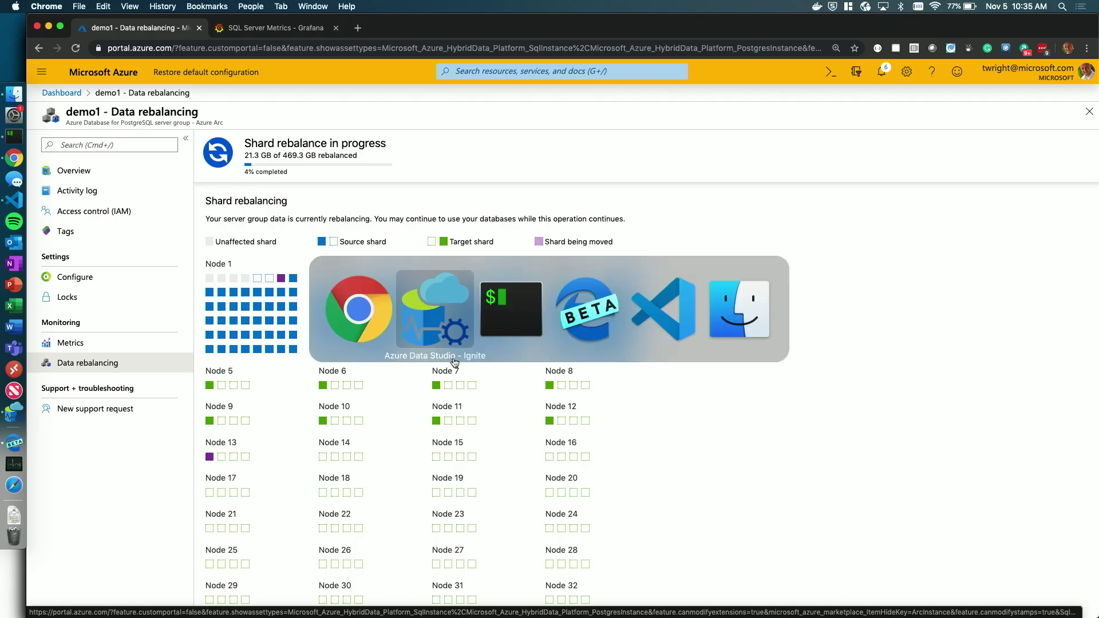
key(super+Tab)
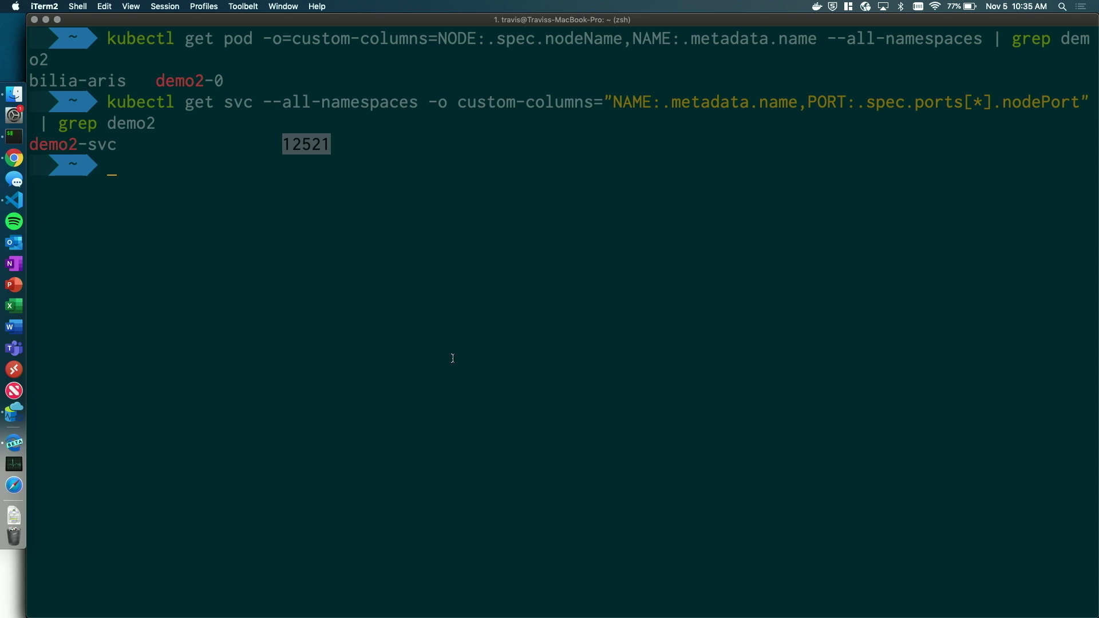
text(clear)
In iTerm2, clear the screen, run azdata -h, and highlight the postgres and sql subgroups
key(Return)
text(azdata postgres list)
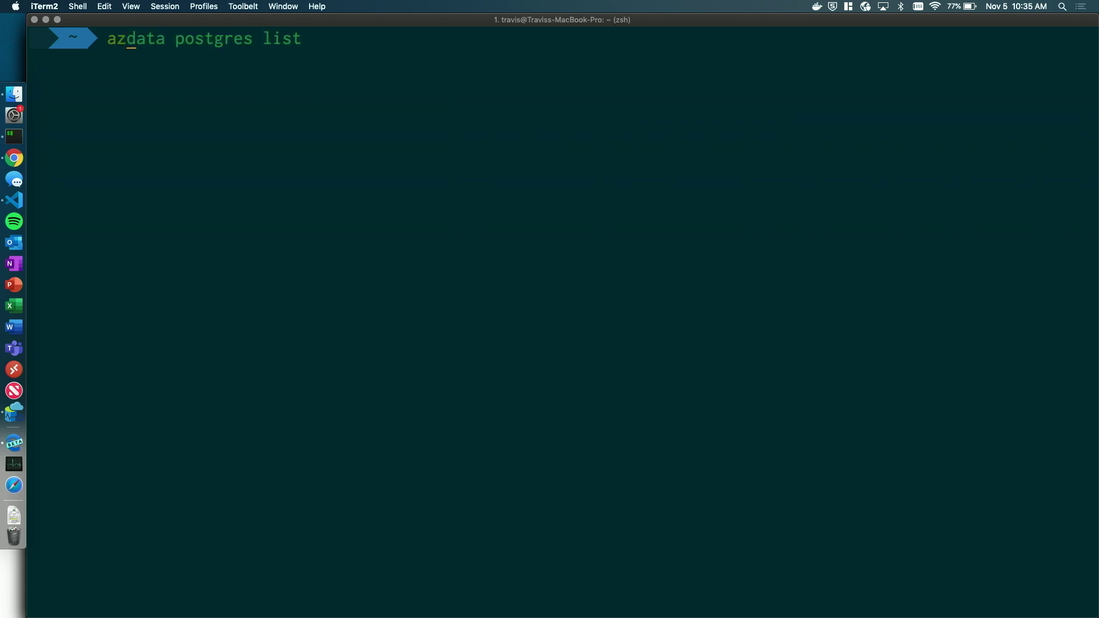
text( -h)
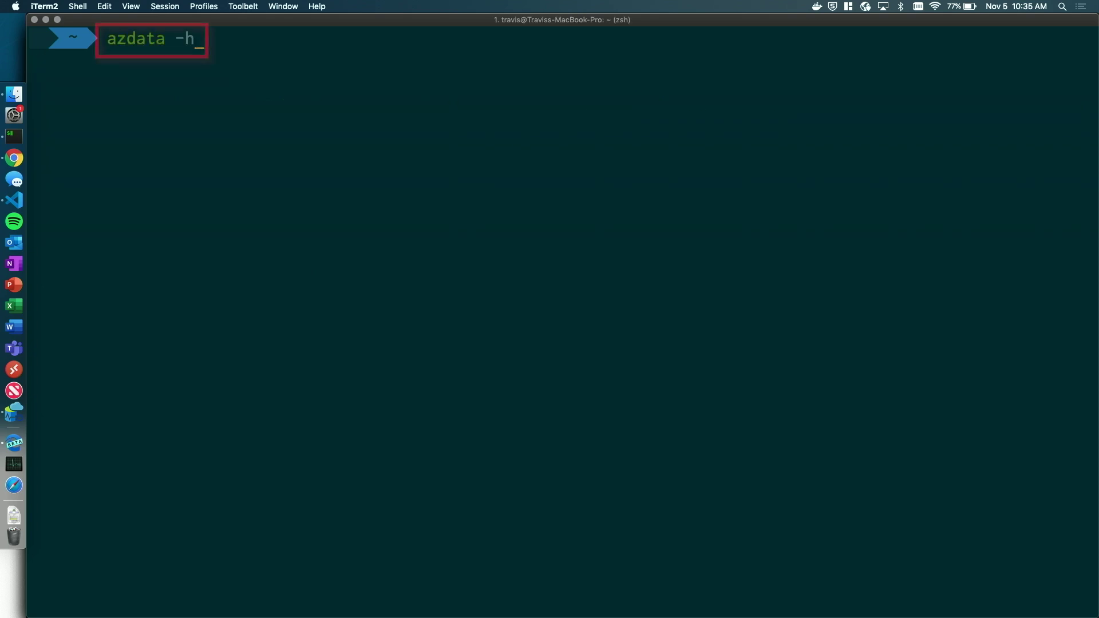
key(Return)
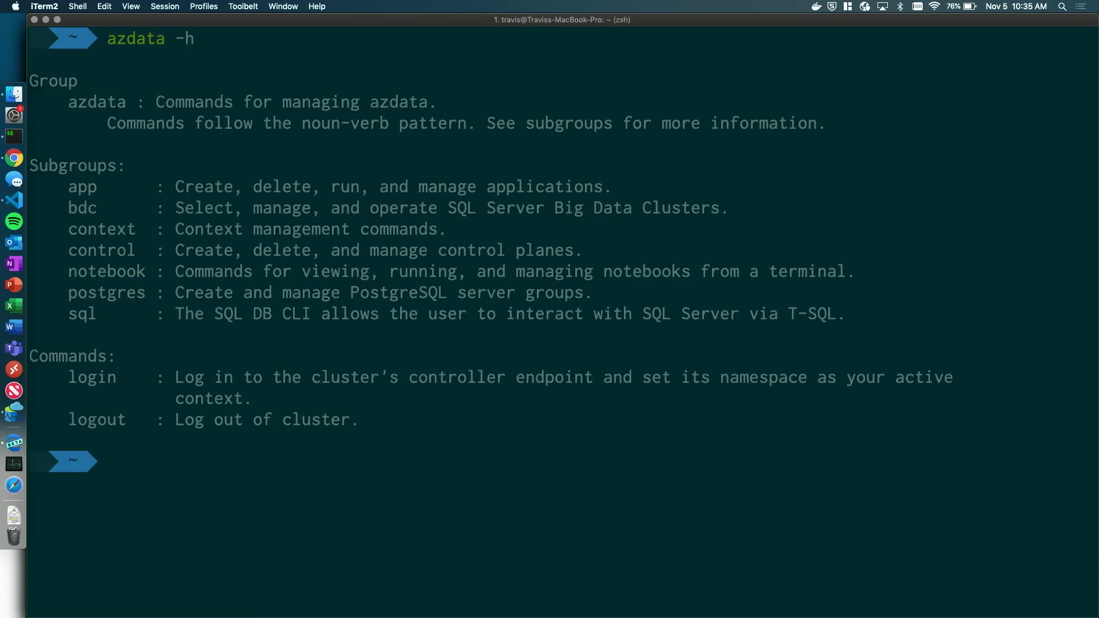
double_click(120, 293)
double_click(80, 313)
text(azda)
text(ta postgres list)
List PostgreSQL server groups and describe demo3, highlighting its four running pods
key(Return)
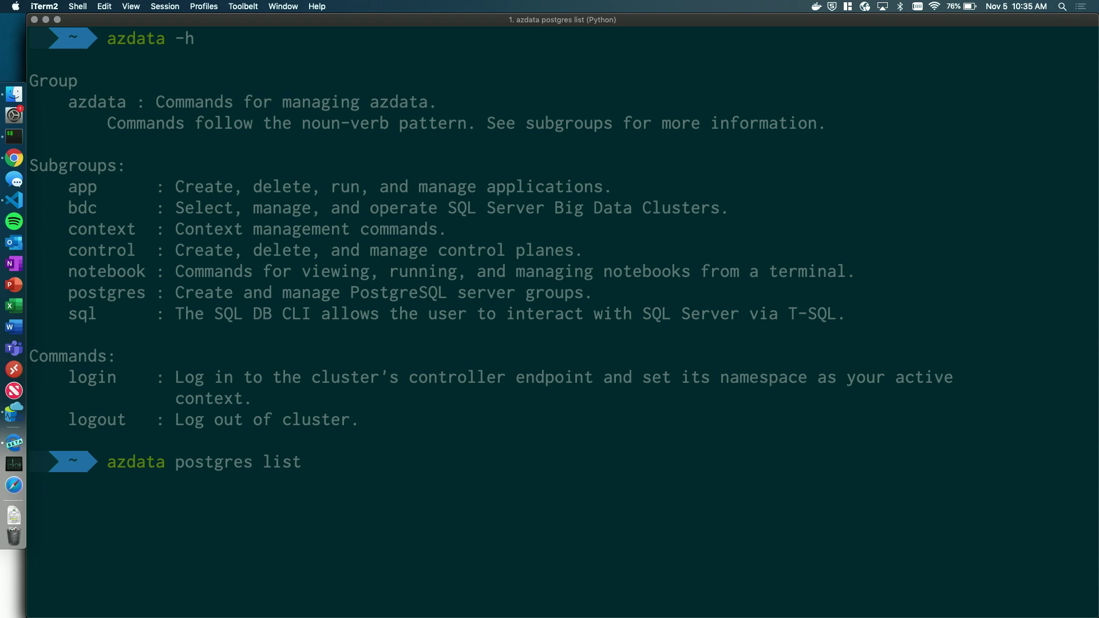
text(a)
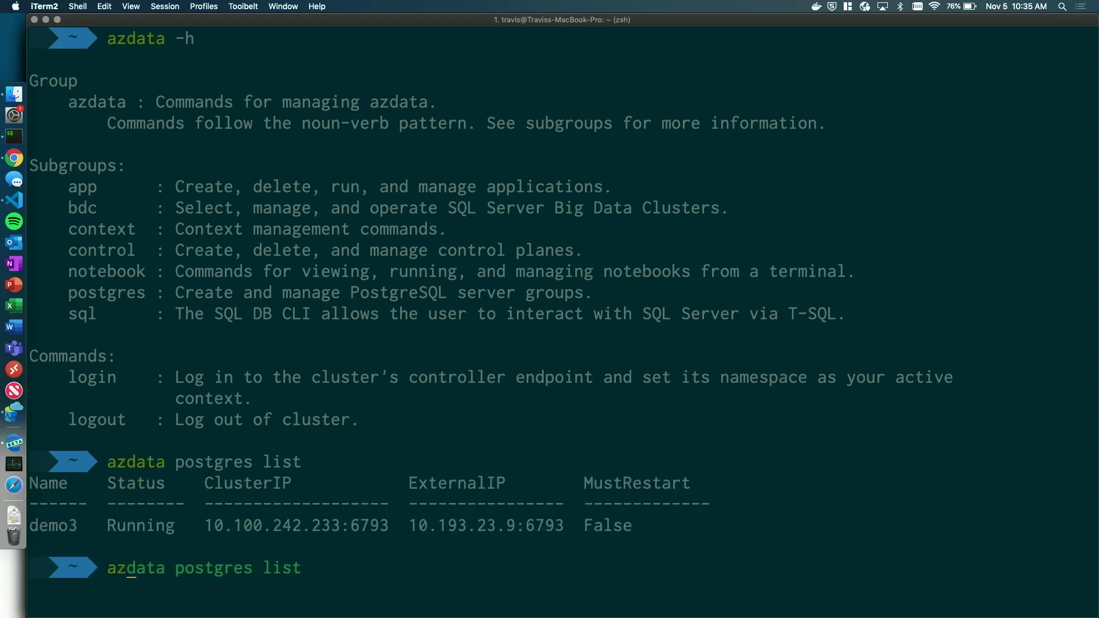
text(zdata po)
text(stgres describe -n demo3)
key(Return)
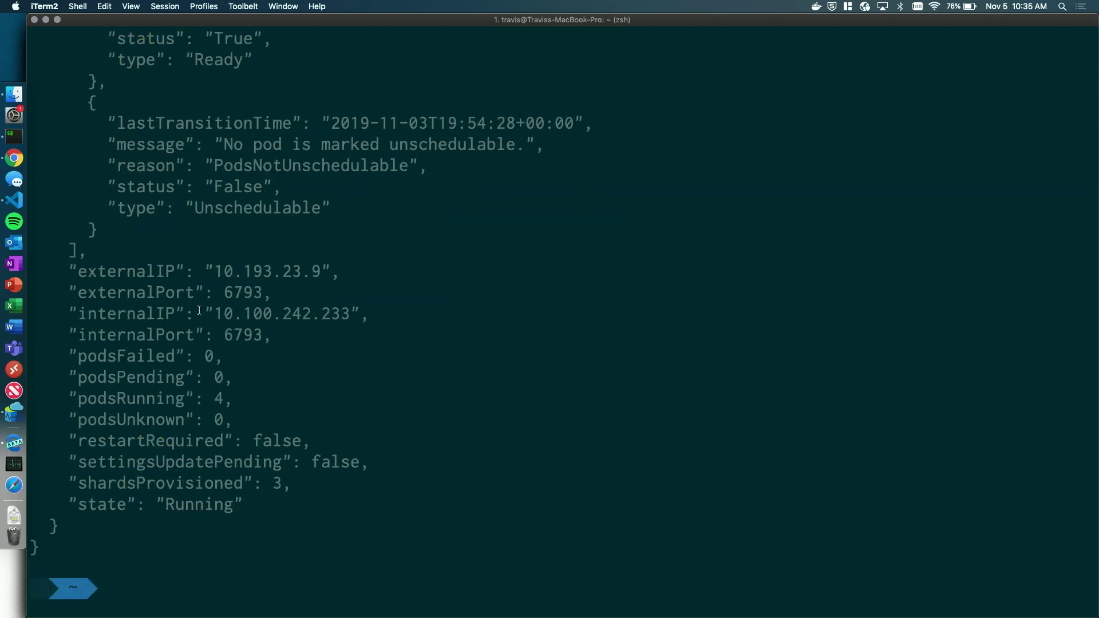
drag(226, 392, 206, 396)
Run azdata postgres edit on demo3, setting 4 workers
key(Up)
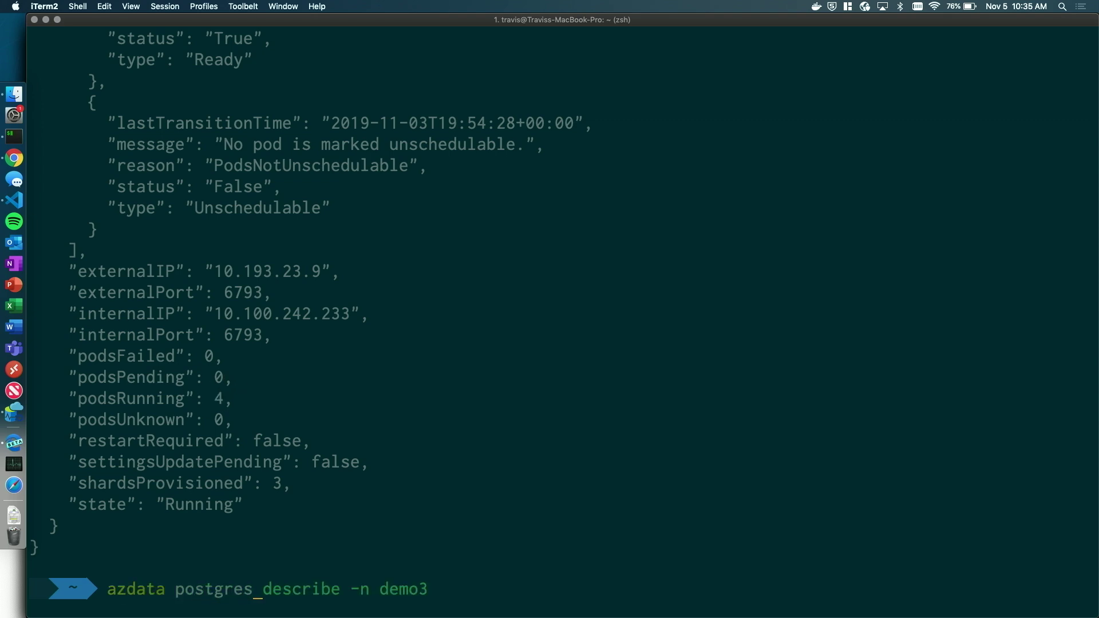
key(Up)
key(Return)
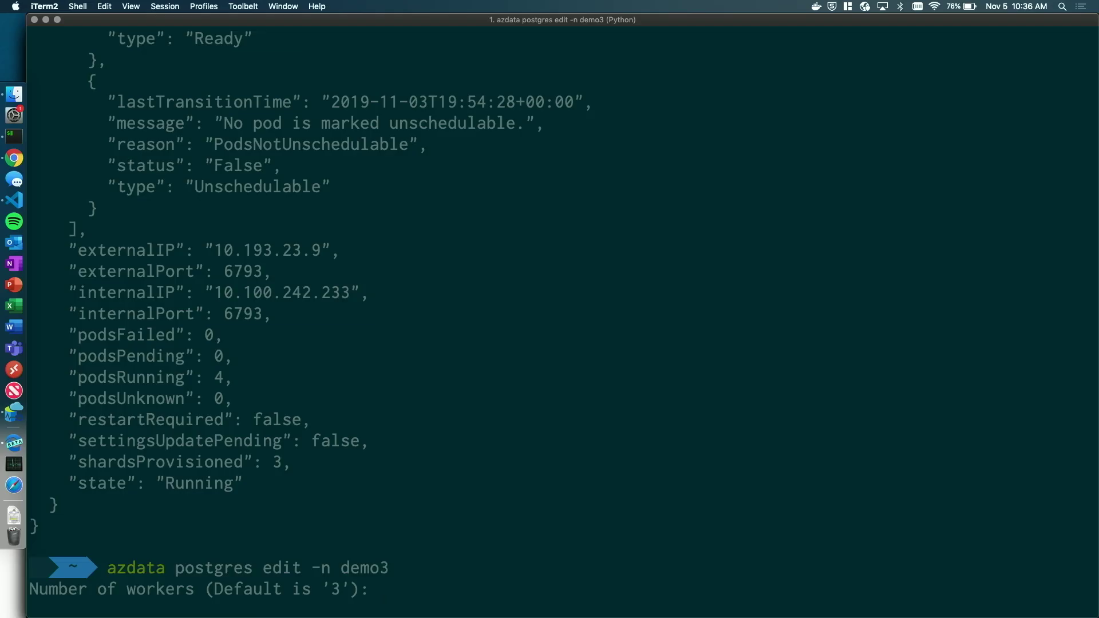
key(Return)
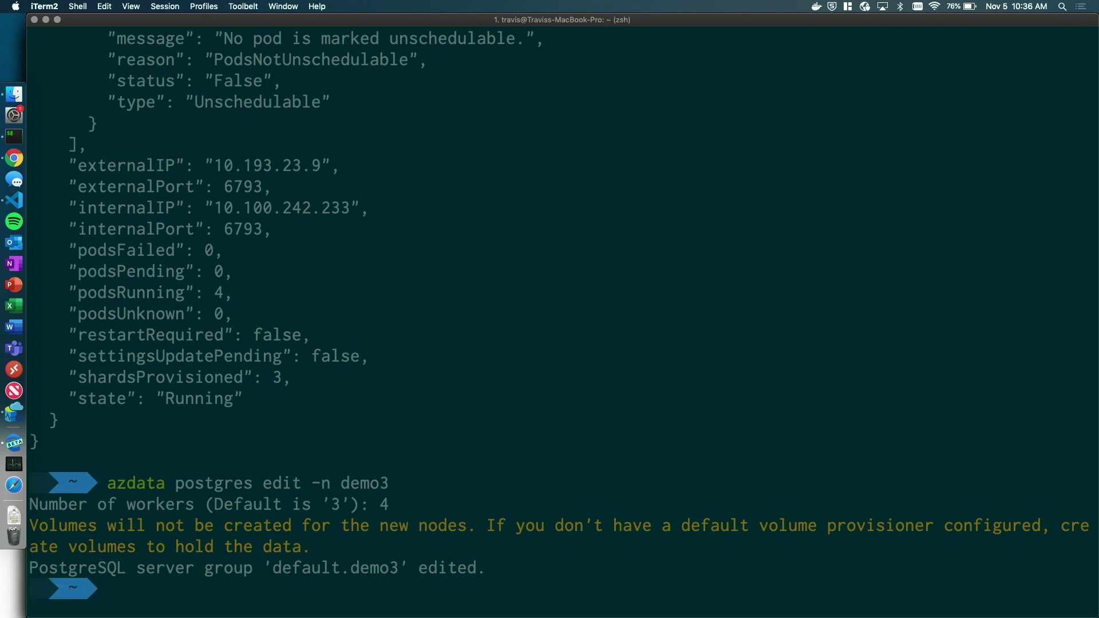
Rerun azdata postgres describe -n demo3 and highlight its one pending pod
key(Up)
key(Up)
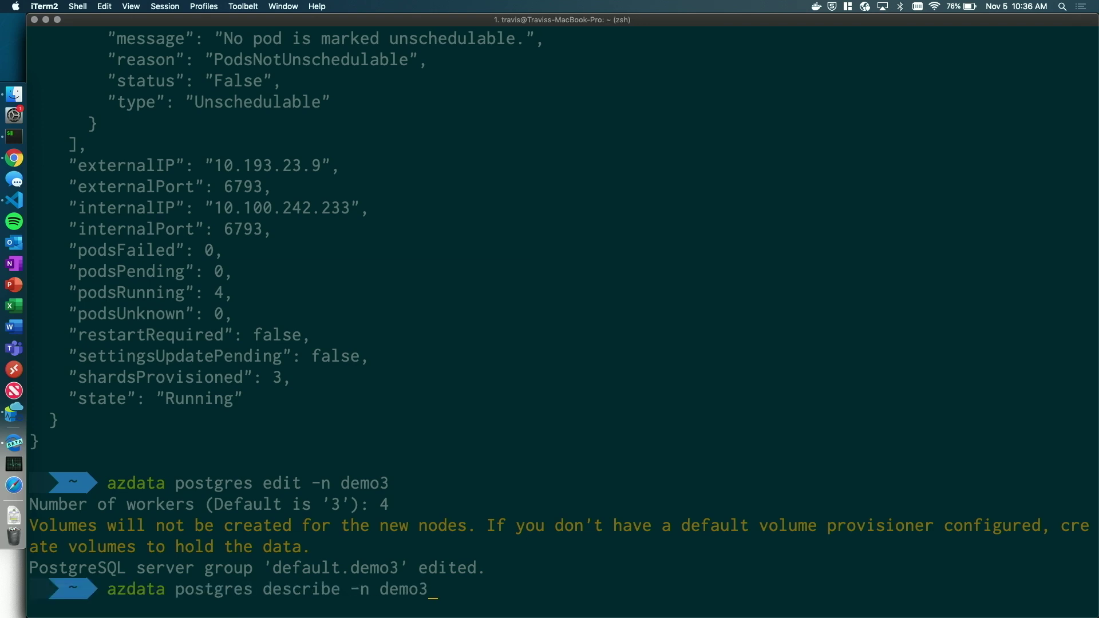
key(Return)
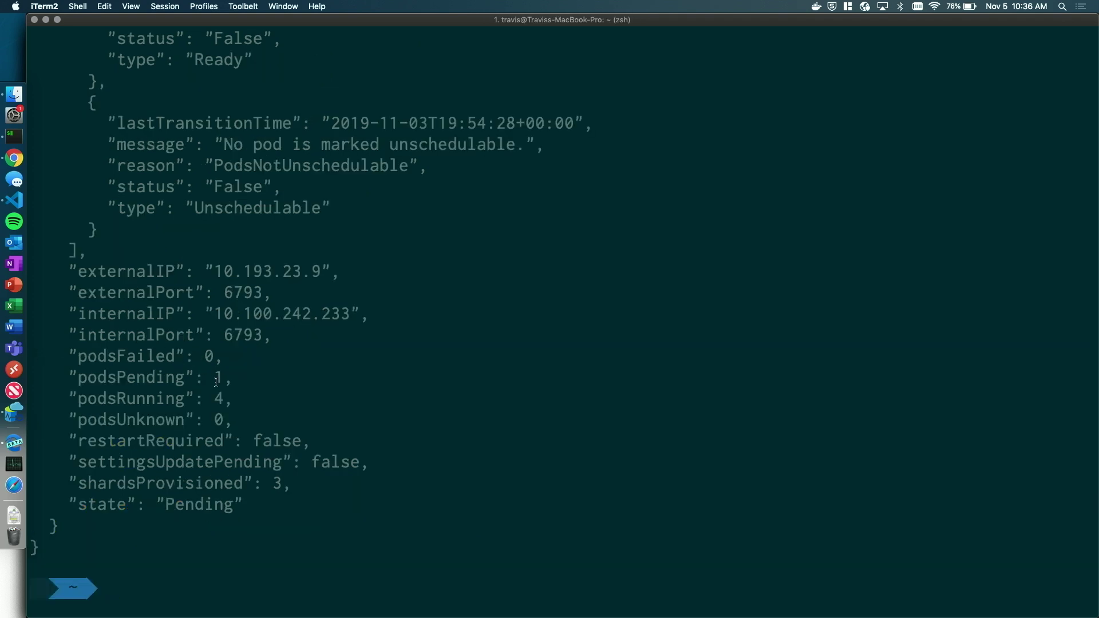
drag(216, 381, 222, 384)
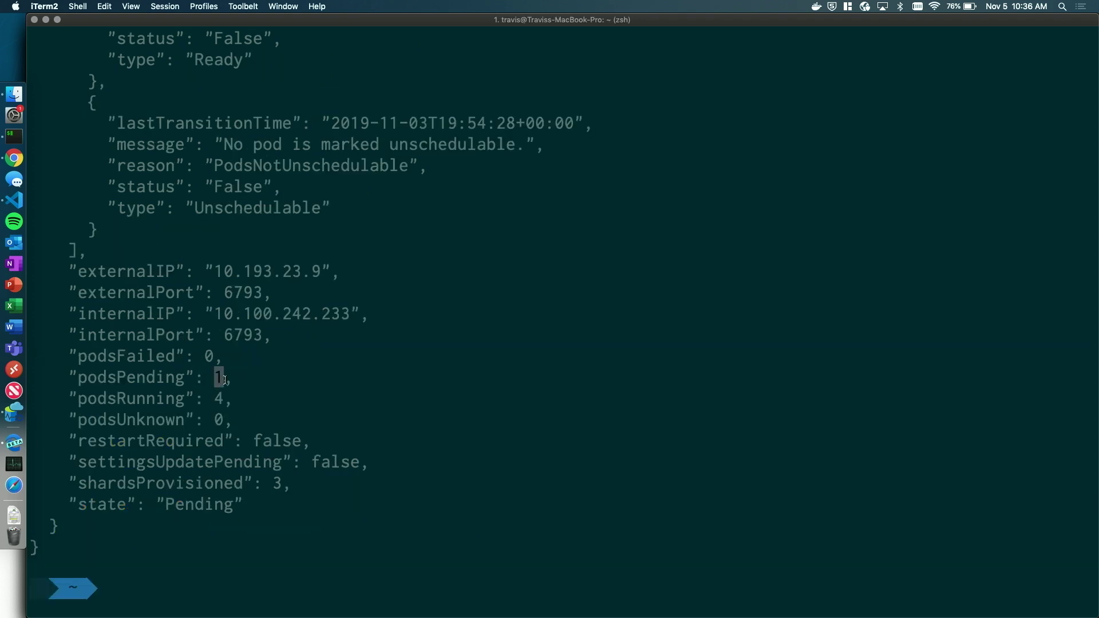